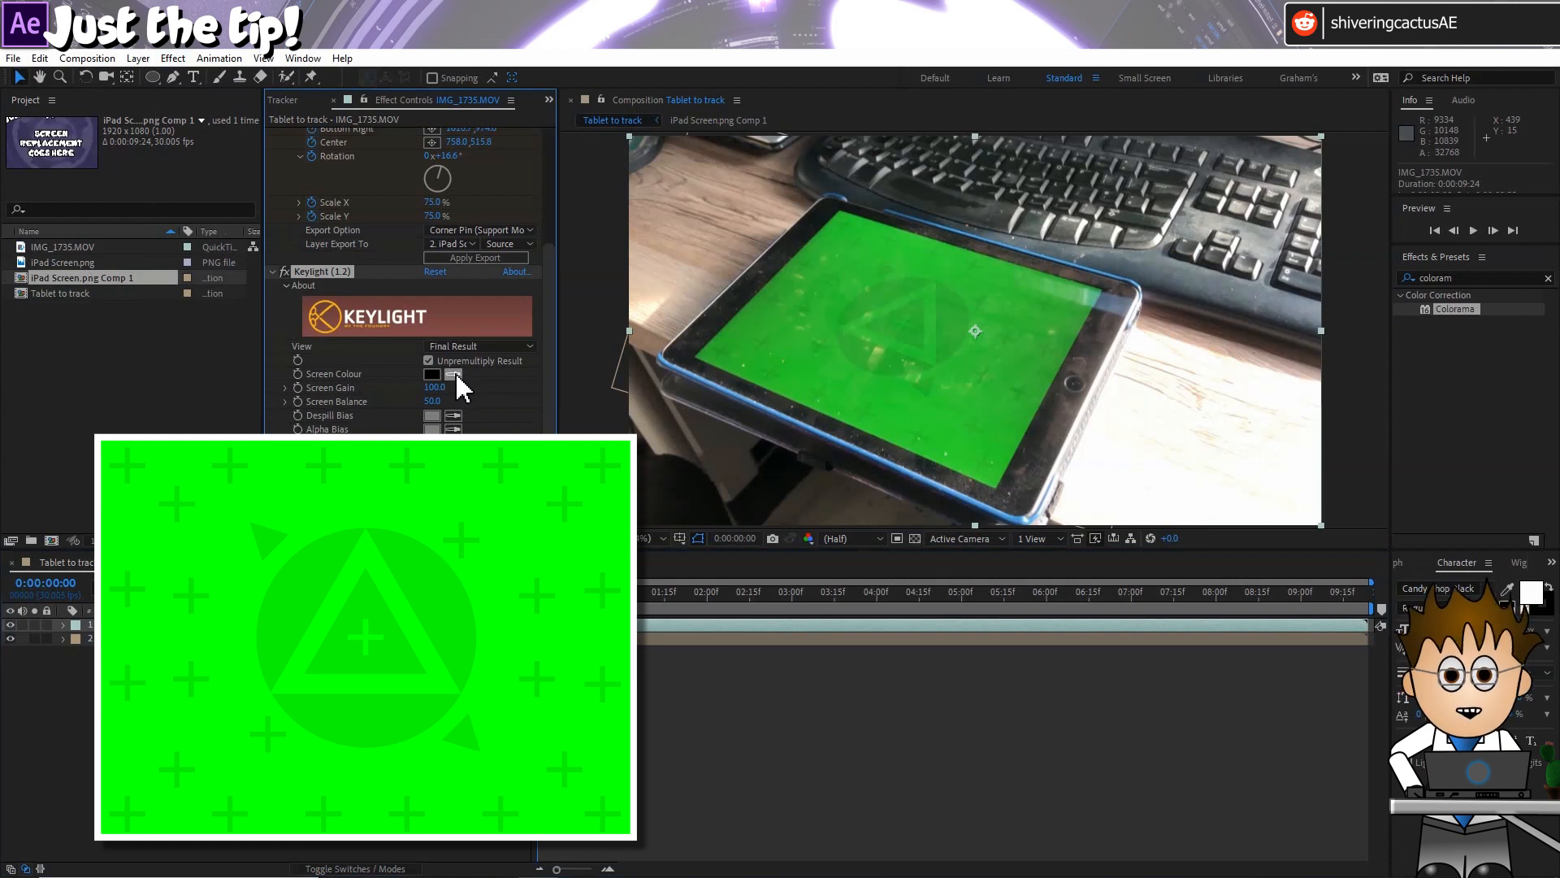
Sample the tablet's green screen as the Keylight Screen Colour so the replacement composition shows through.
click(453, 374)
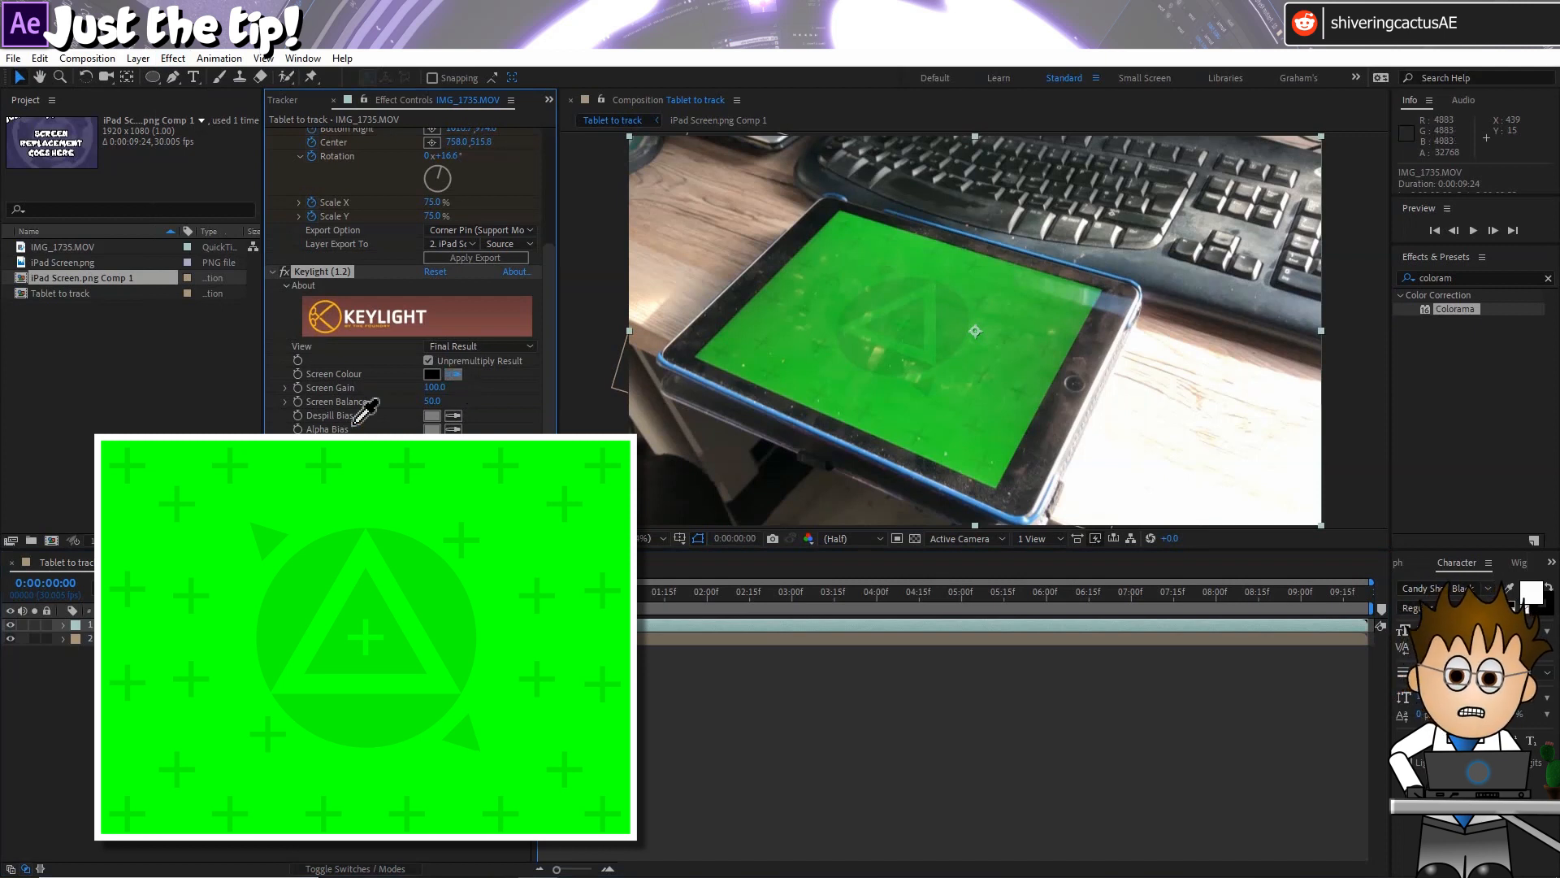
click(851, 350)
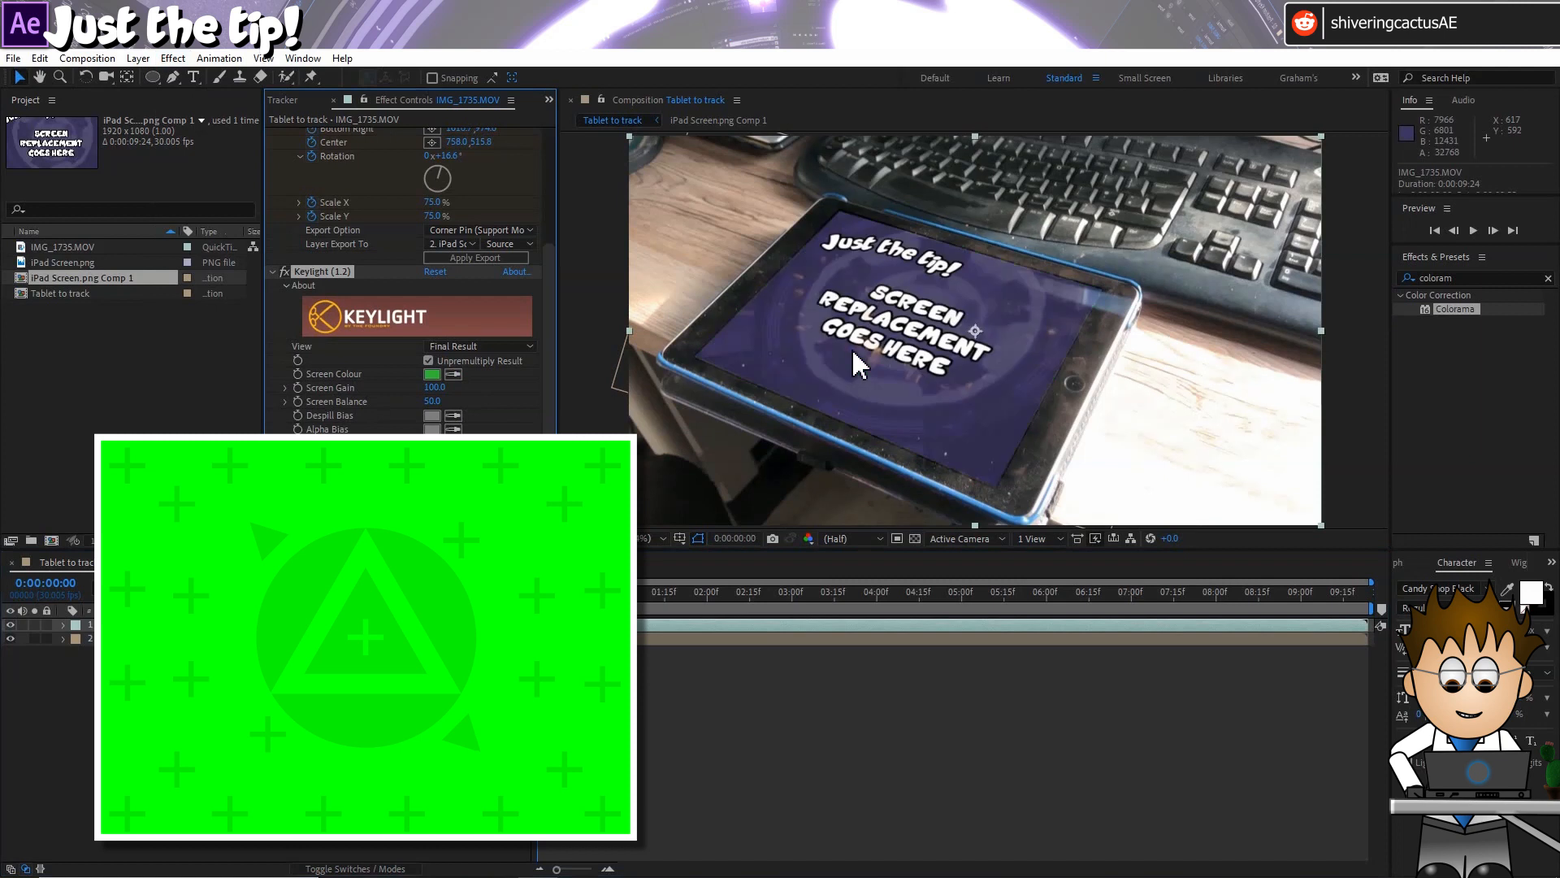
click(537, 592)
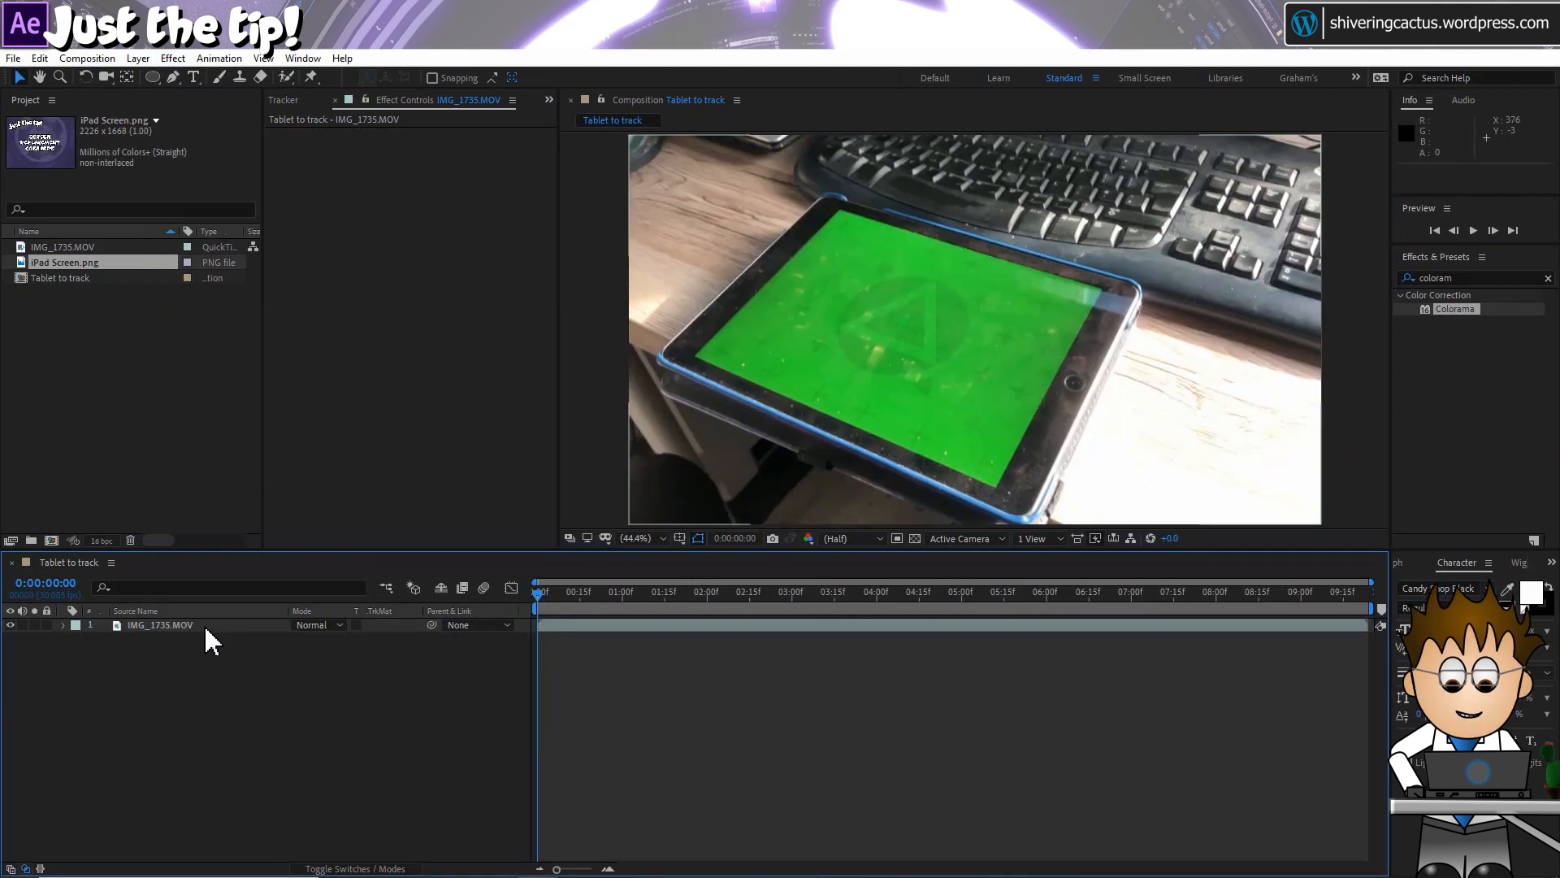
Apply Track in Boris FX Mocha to the IMG_1735.MOV layer and launch Mocha AE from the effect.
click(204, 624)
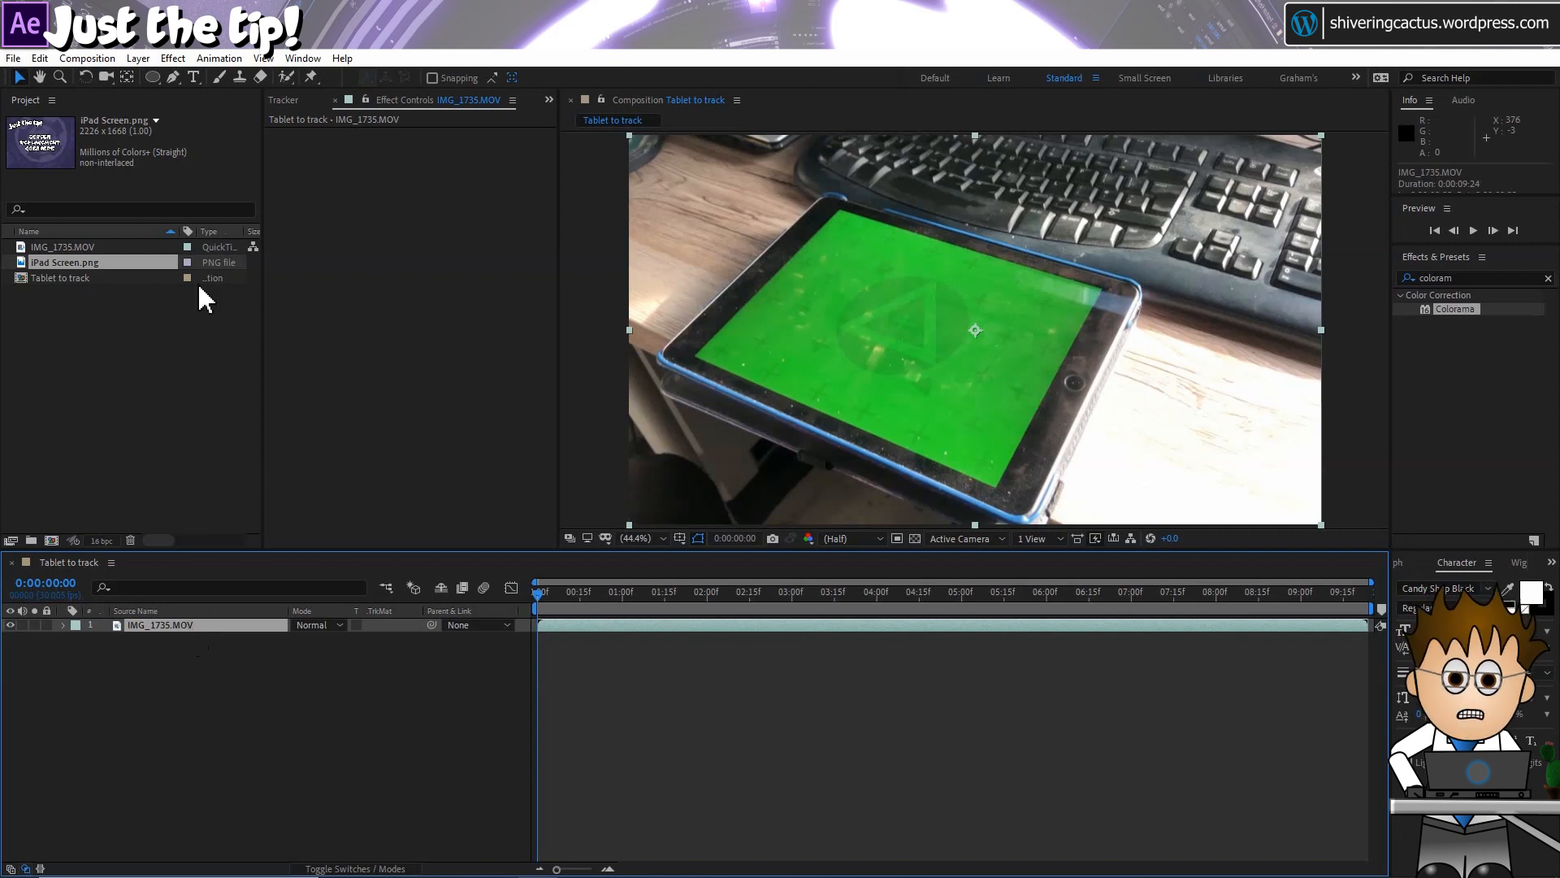
click(236, 59)
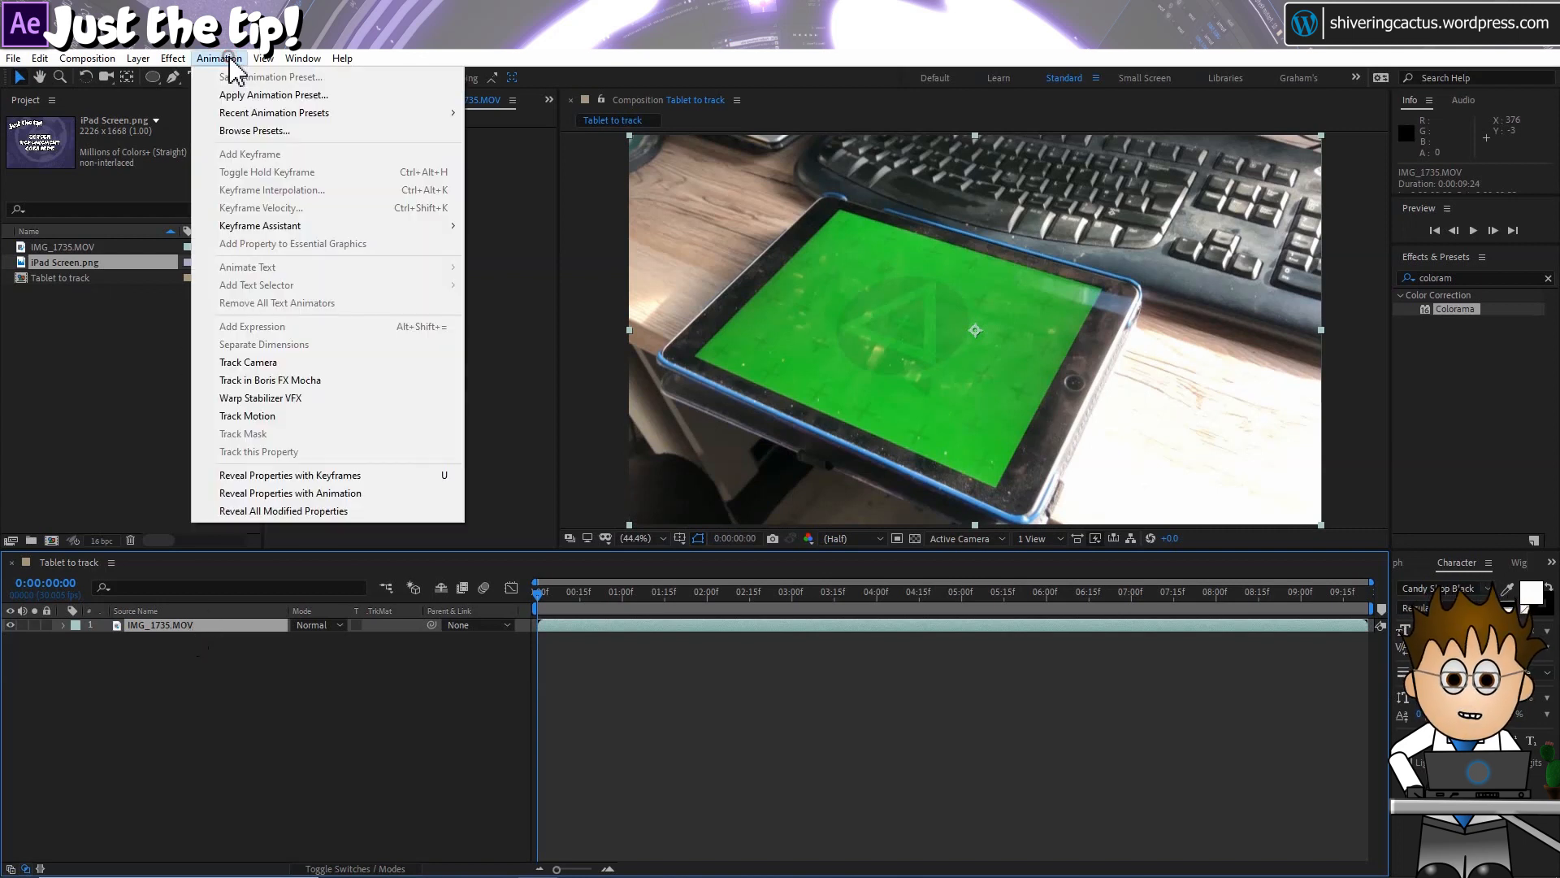
click(328, 389)
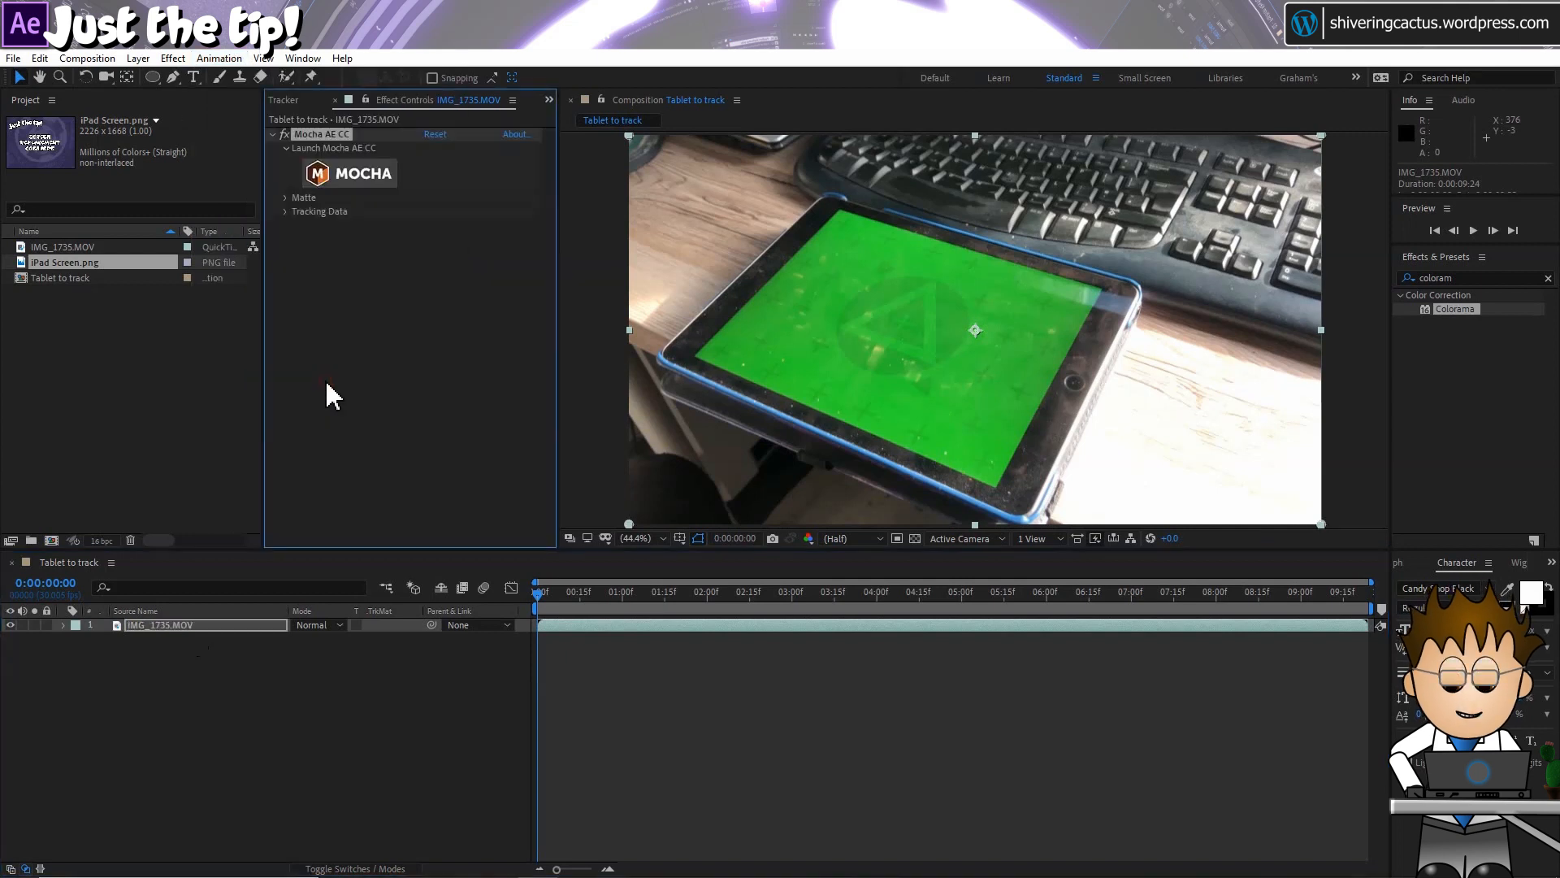
click(363, 178)
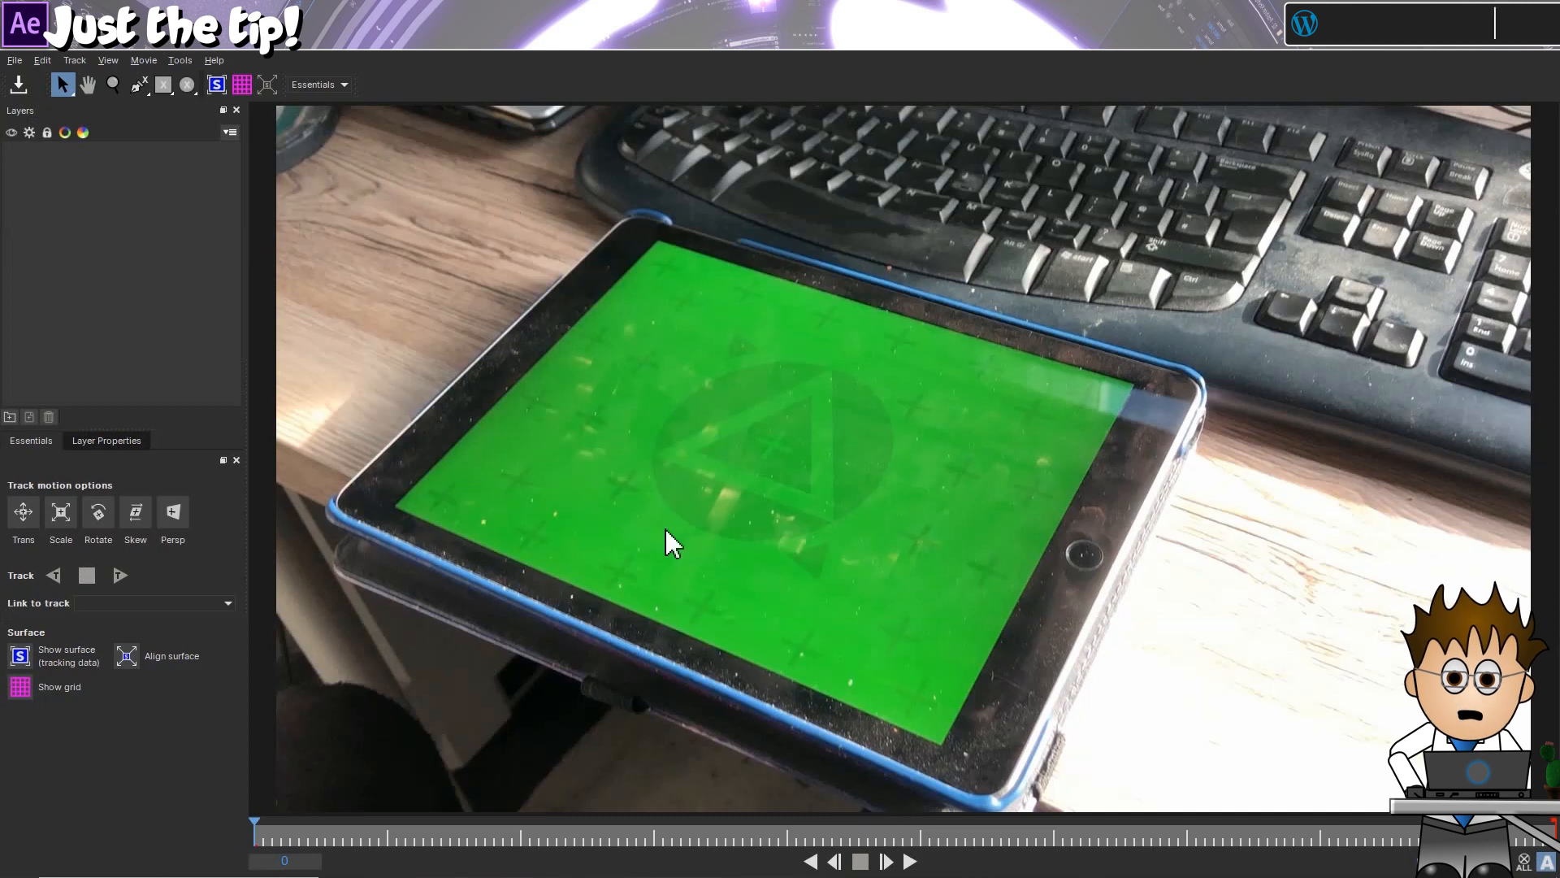
Draw a closed spline just inside the edges of the tablet's green screen on the first frame.
click(139, 84)
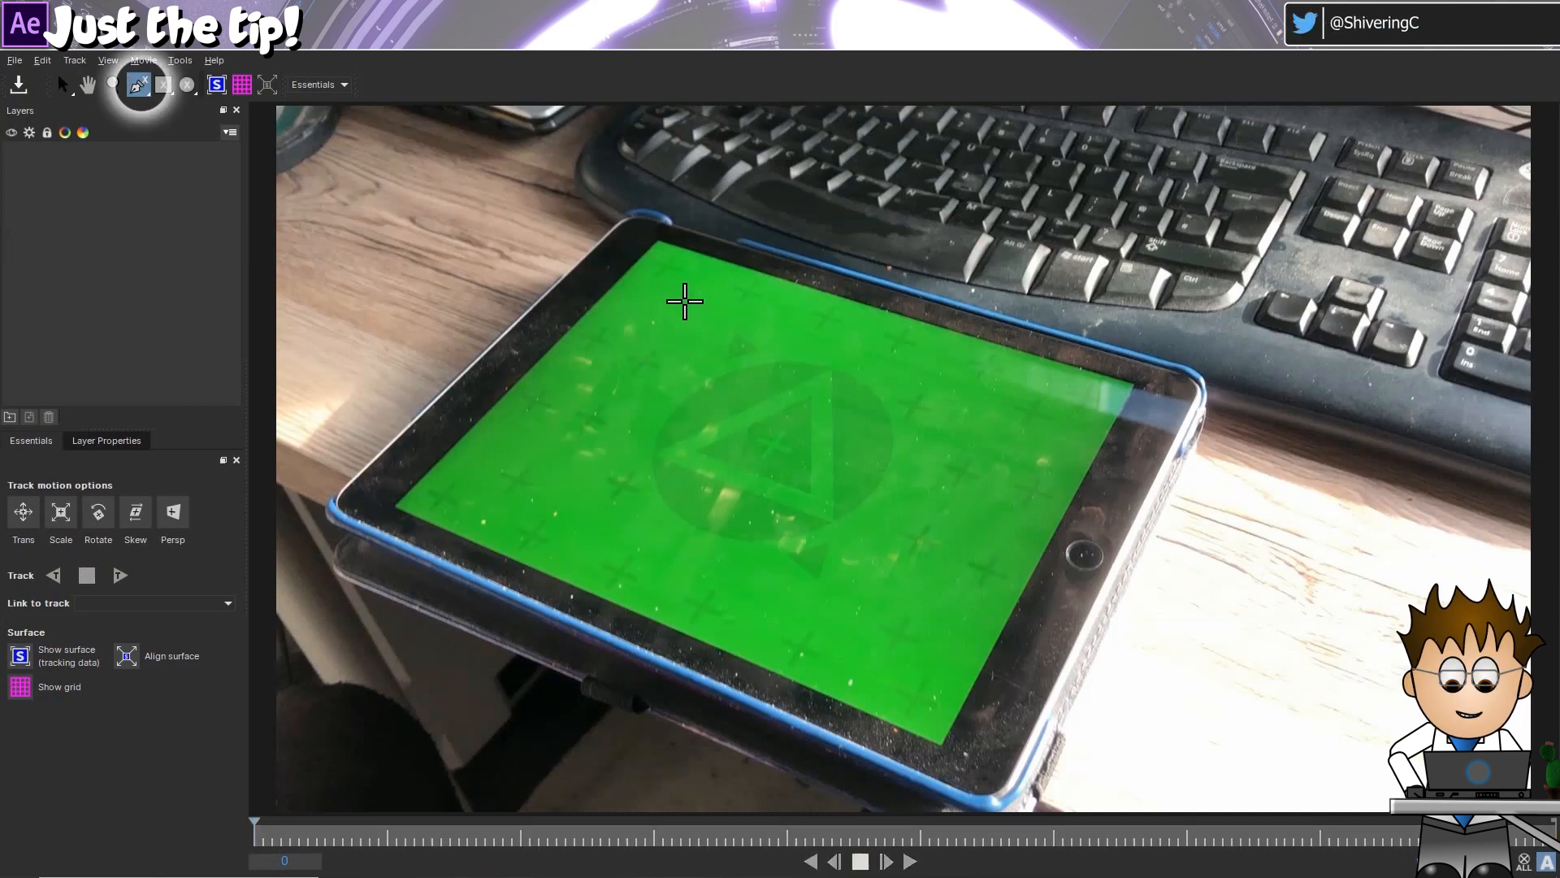
click(685, 301)
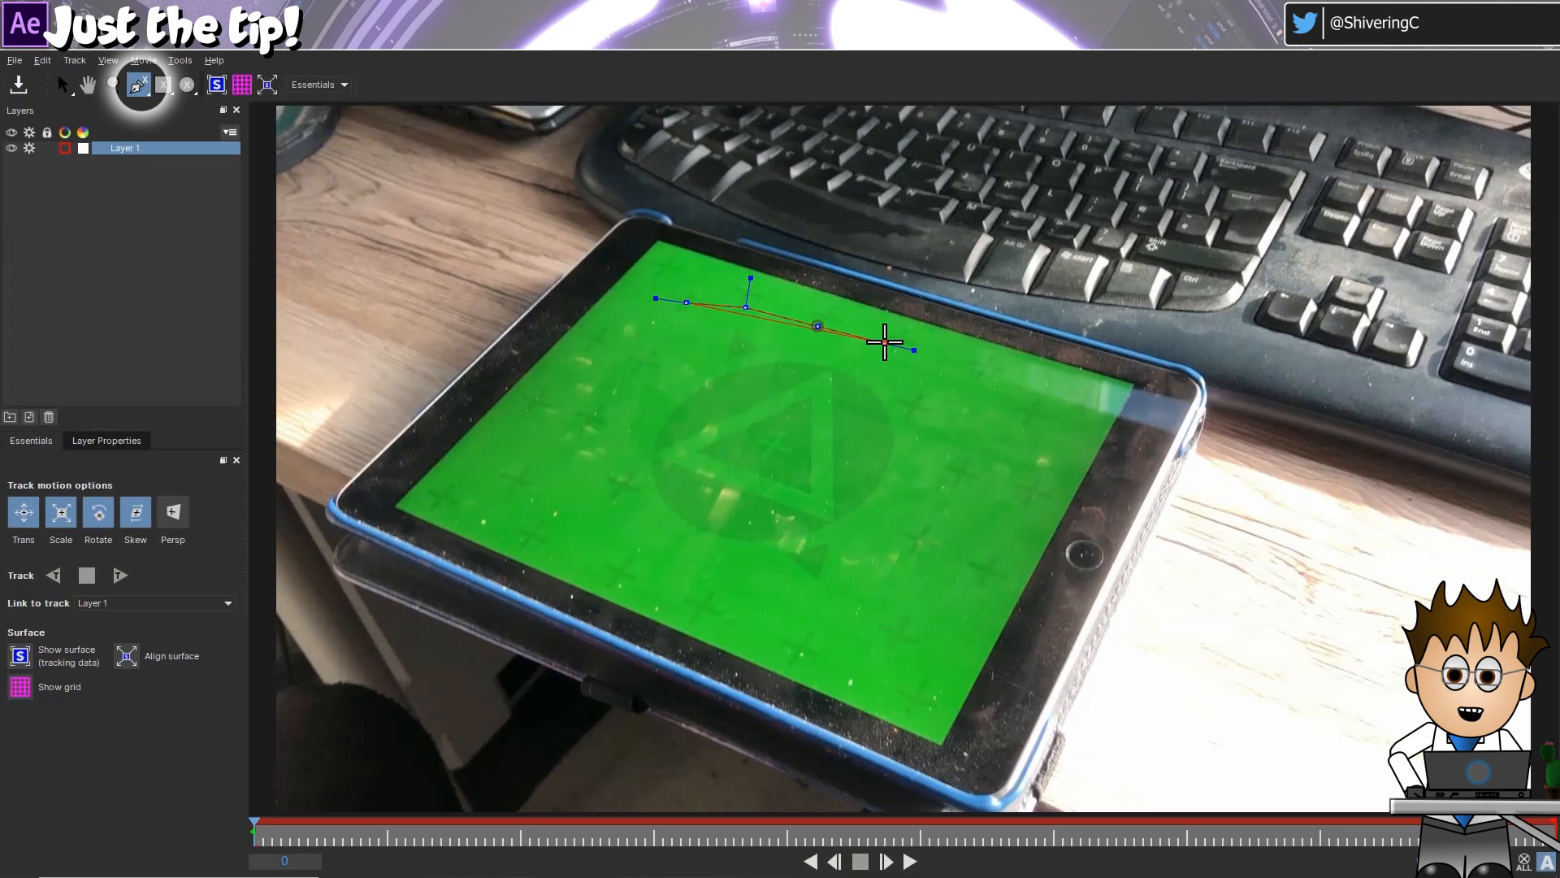
click(984, 378)
click(1015, 404)
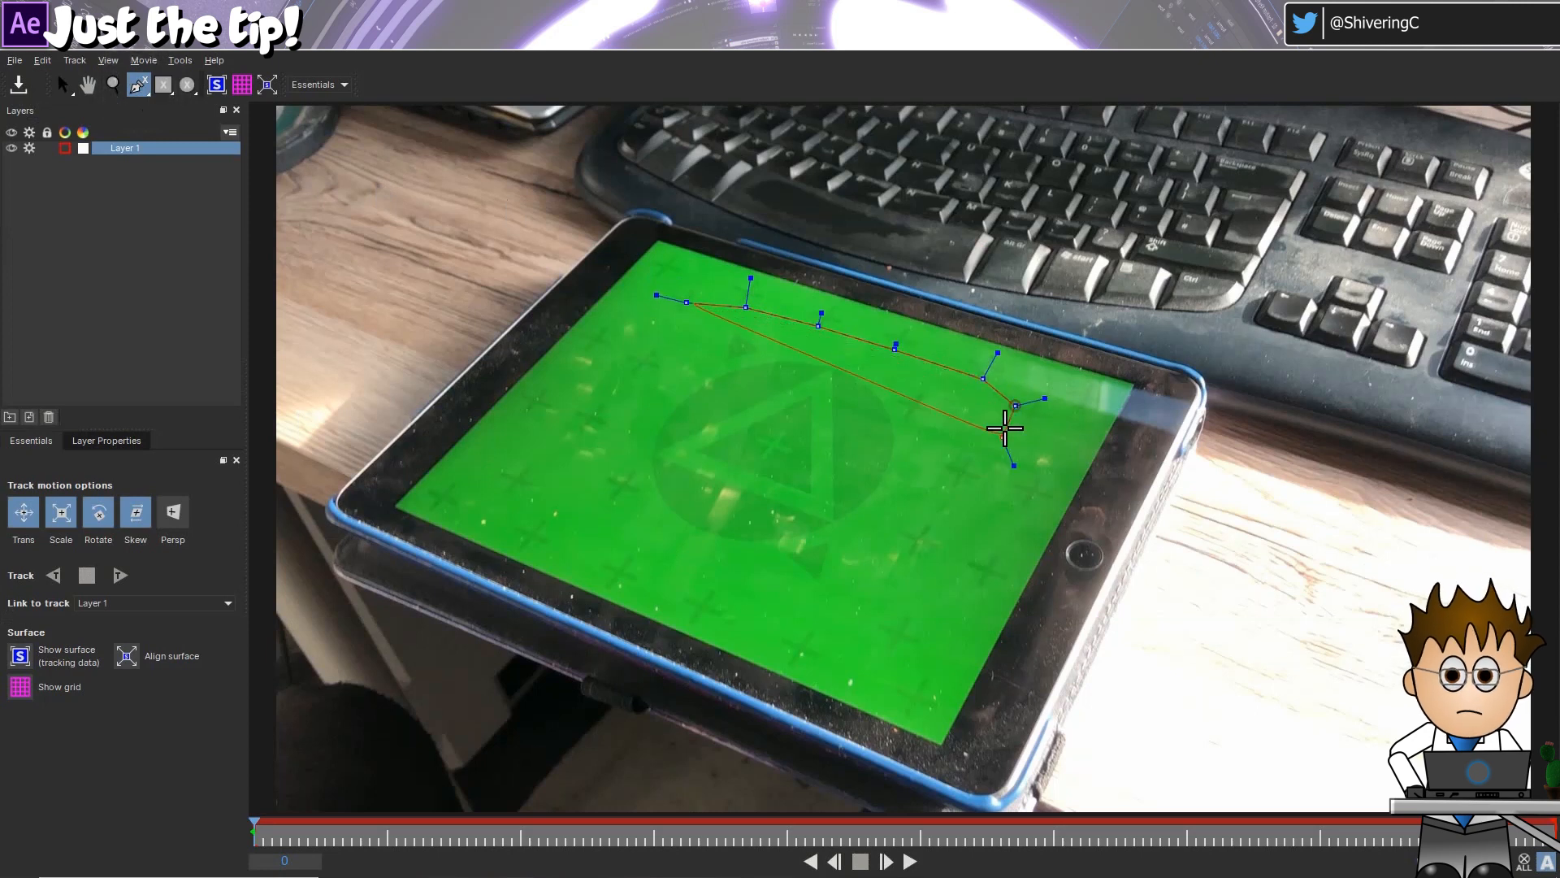
click(1009, 489)
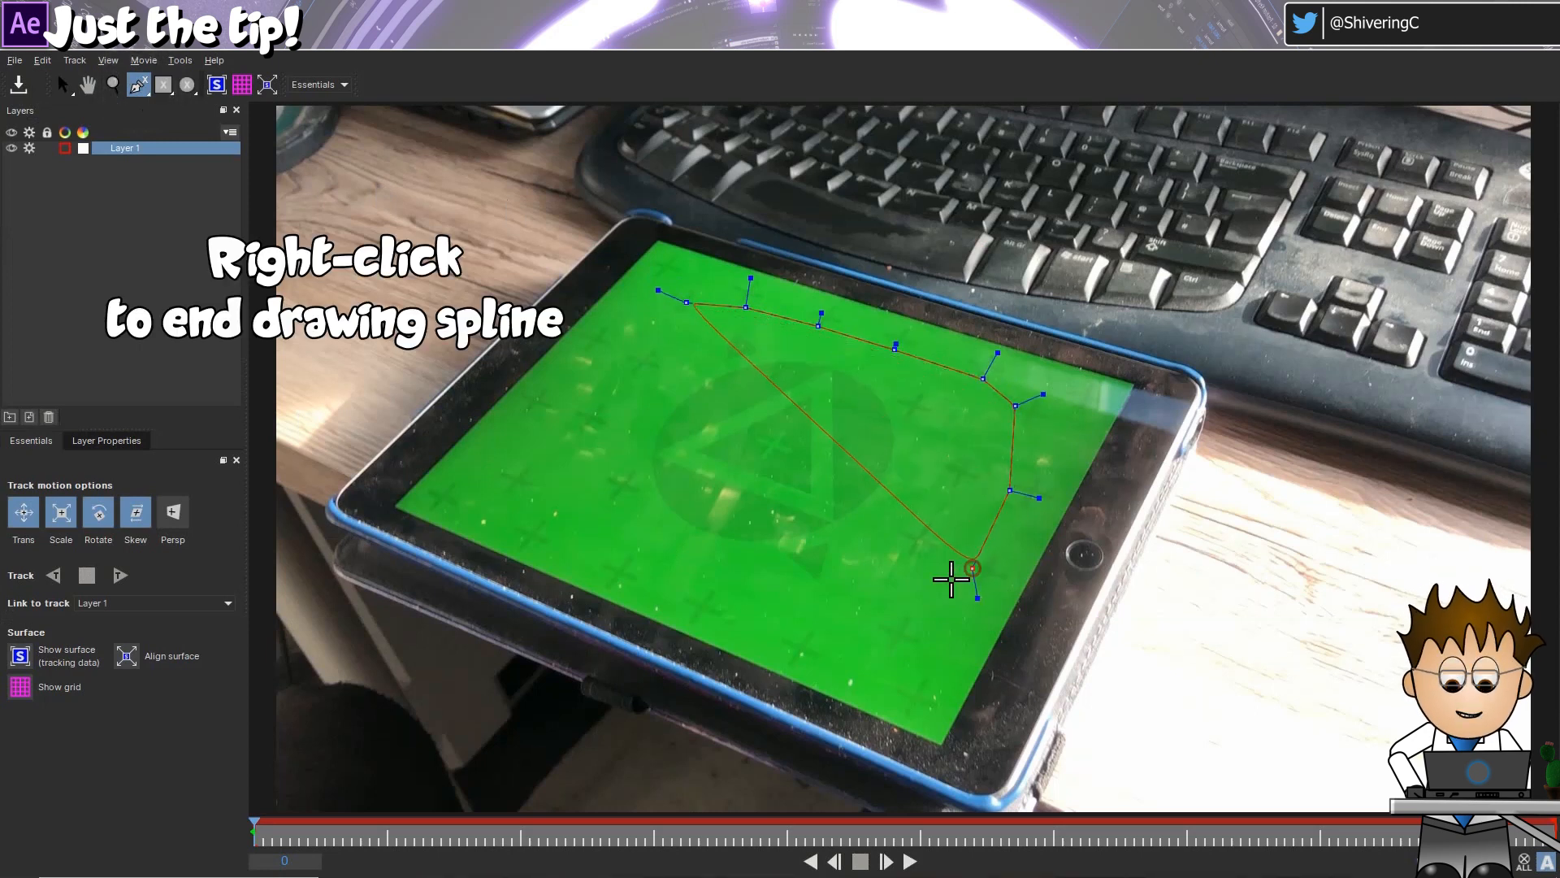
click(884, 638)
click(709, 598)
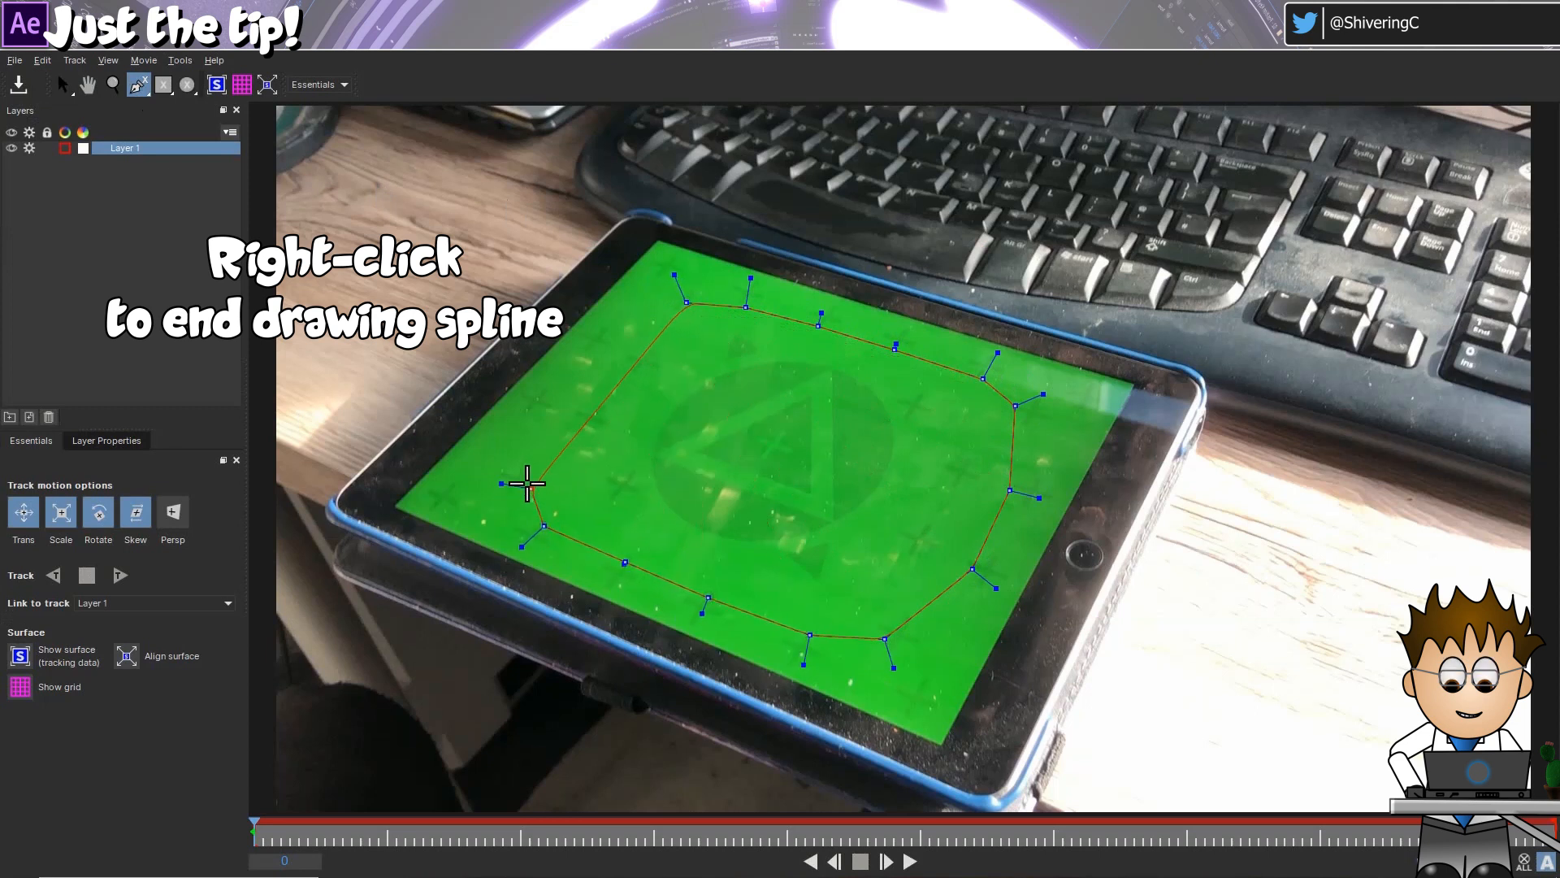
click(564, 412)
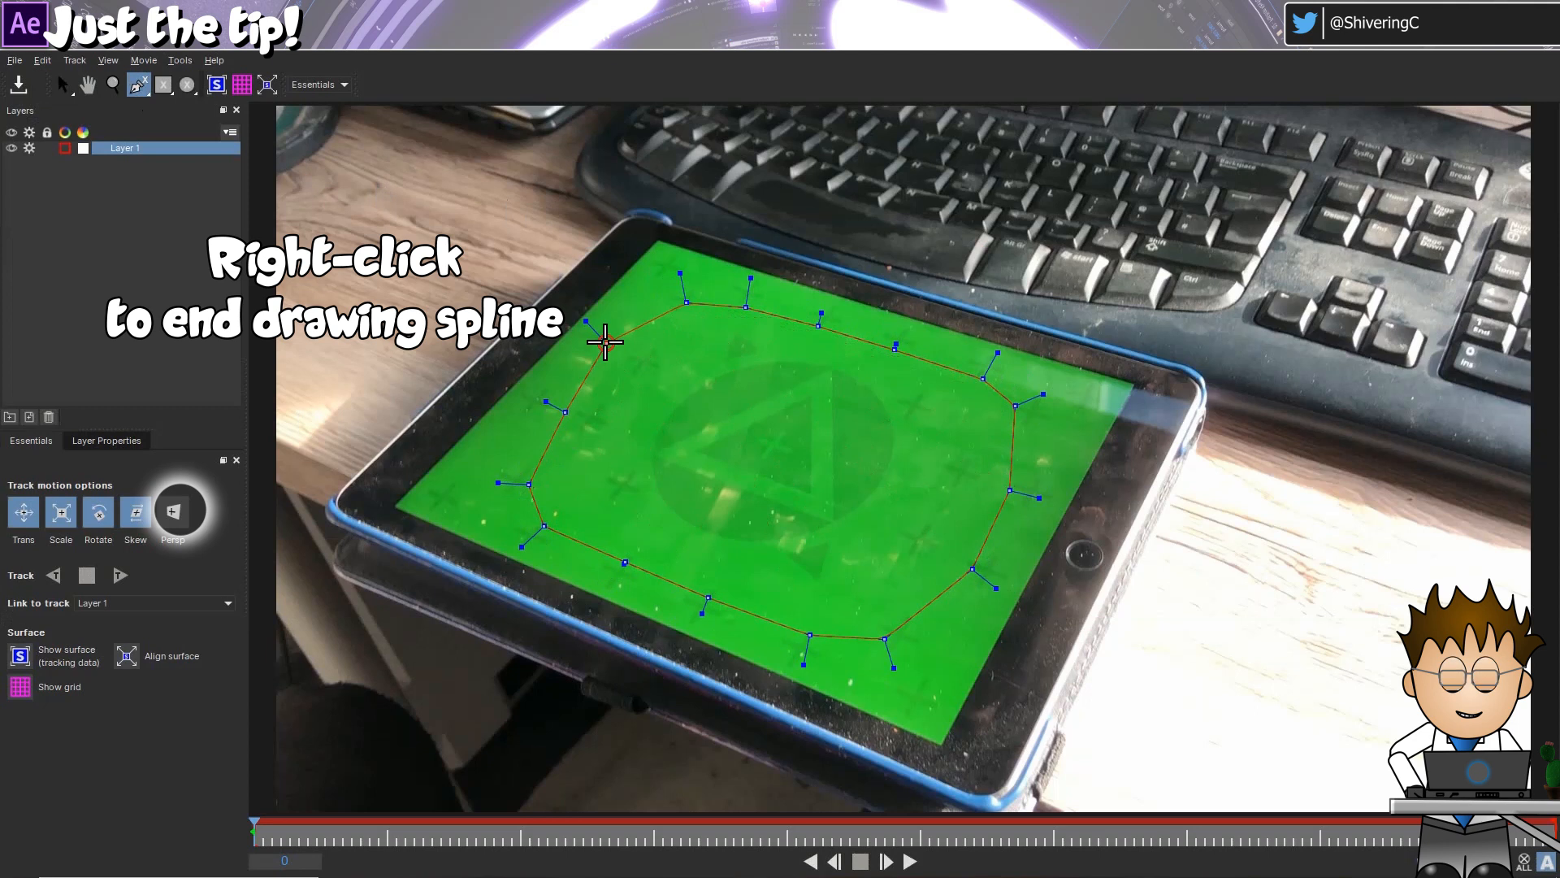
right_click(646, 310)
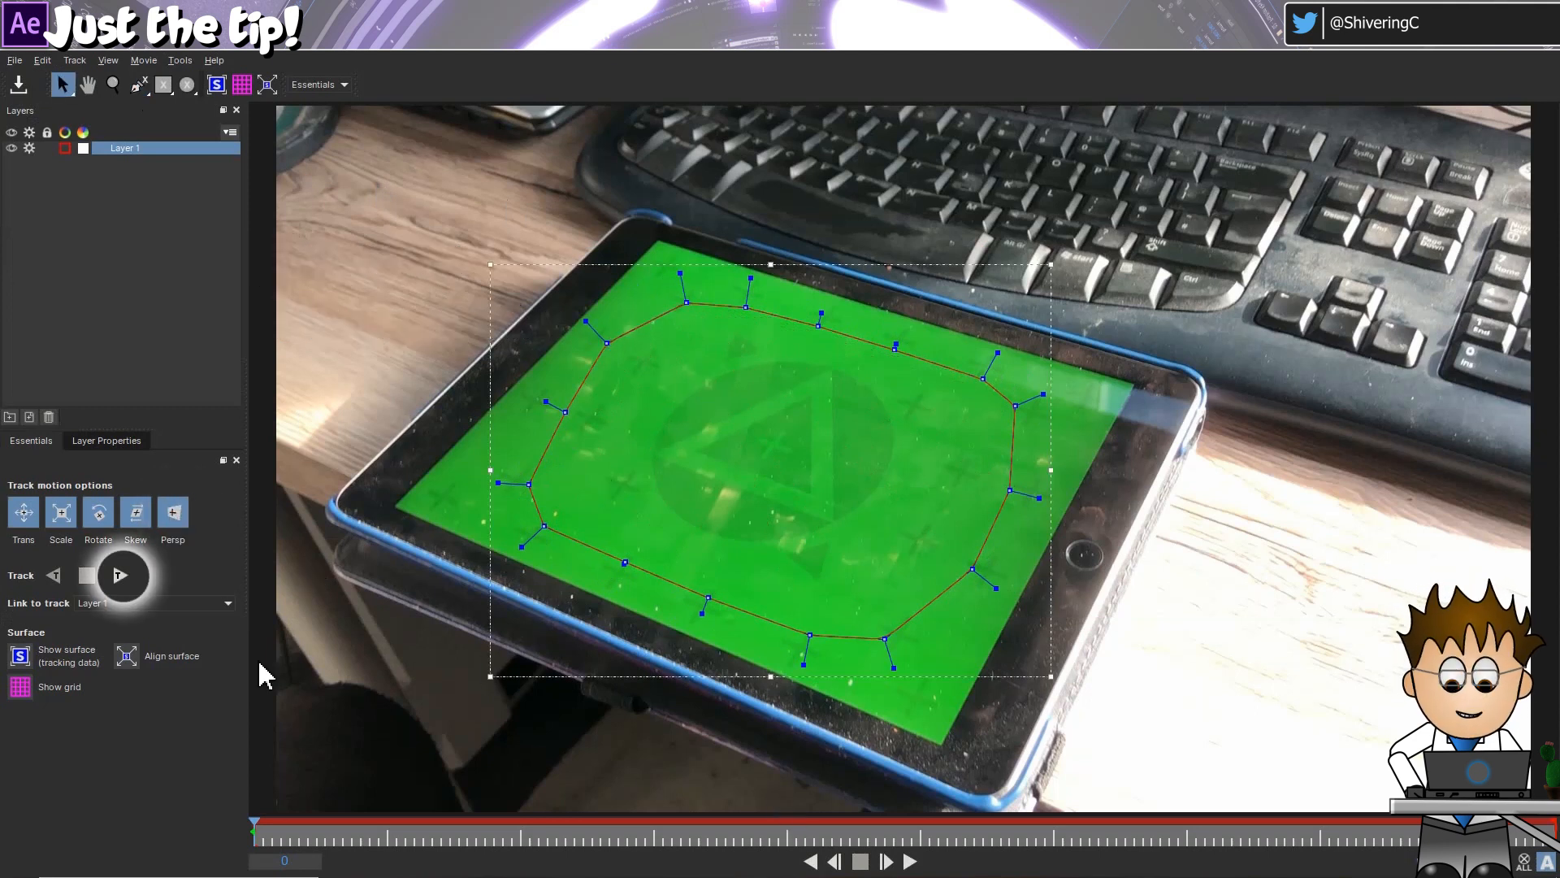
Track the spline layer forward through the clip with Perspective motion enabled, and show the planar surface and grid.
click(120, 577)
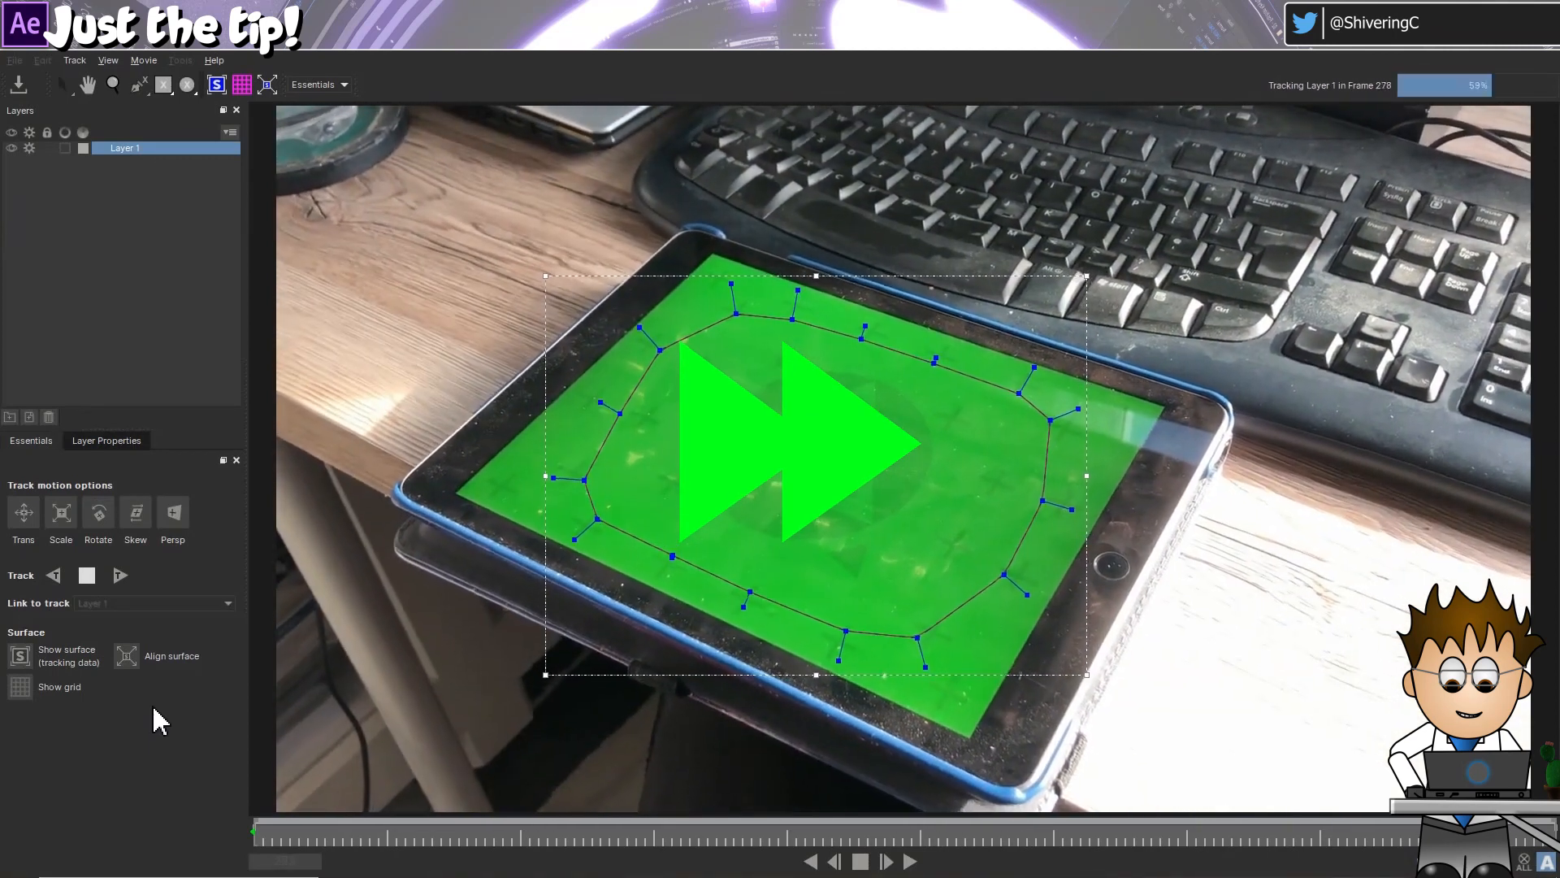
click(21, 656)
click(20, 687)
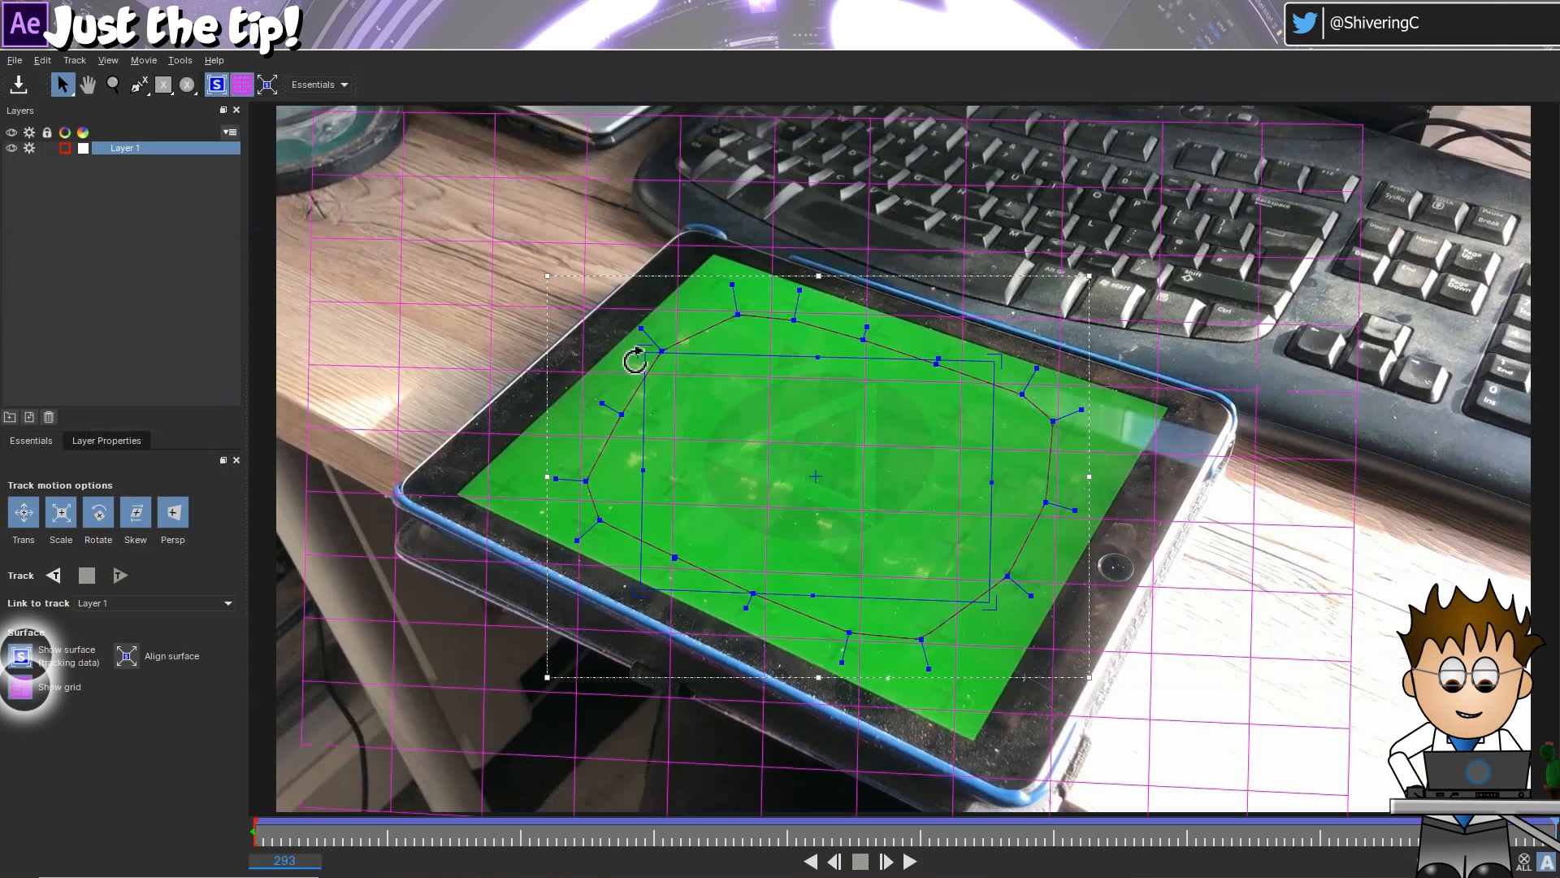
Fit the surface's four corners to the green screen's corners, play back the track and return to frame 0.
drag(645, 351, 712, 254)
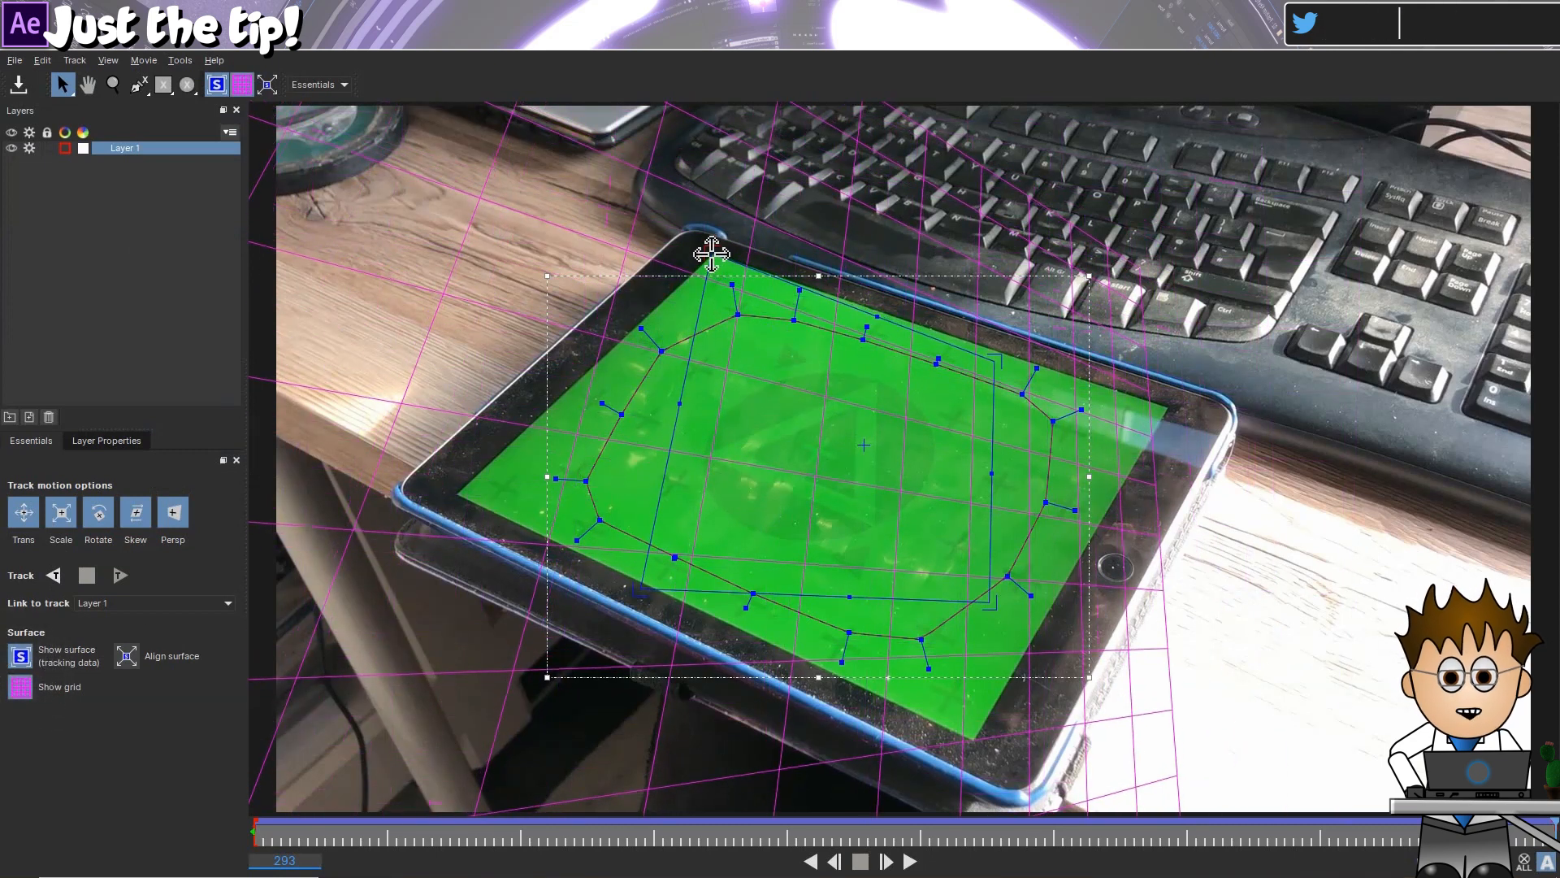
drag(645, 587, 456, 491)
drag(988, 601, 974, 739)
drag(988, 359, 1166, 405)
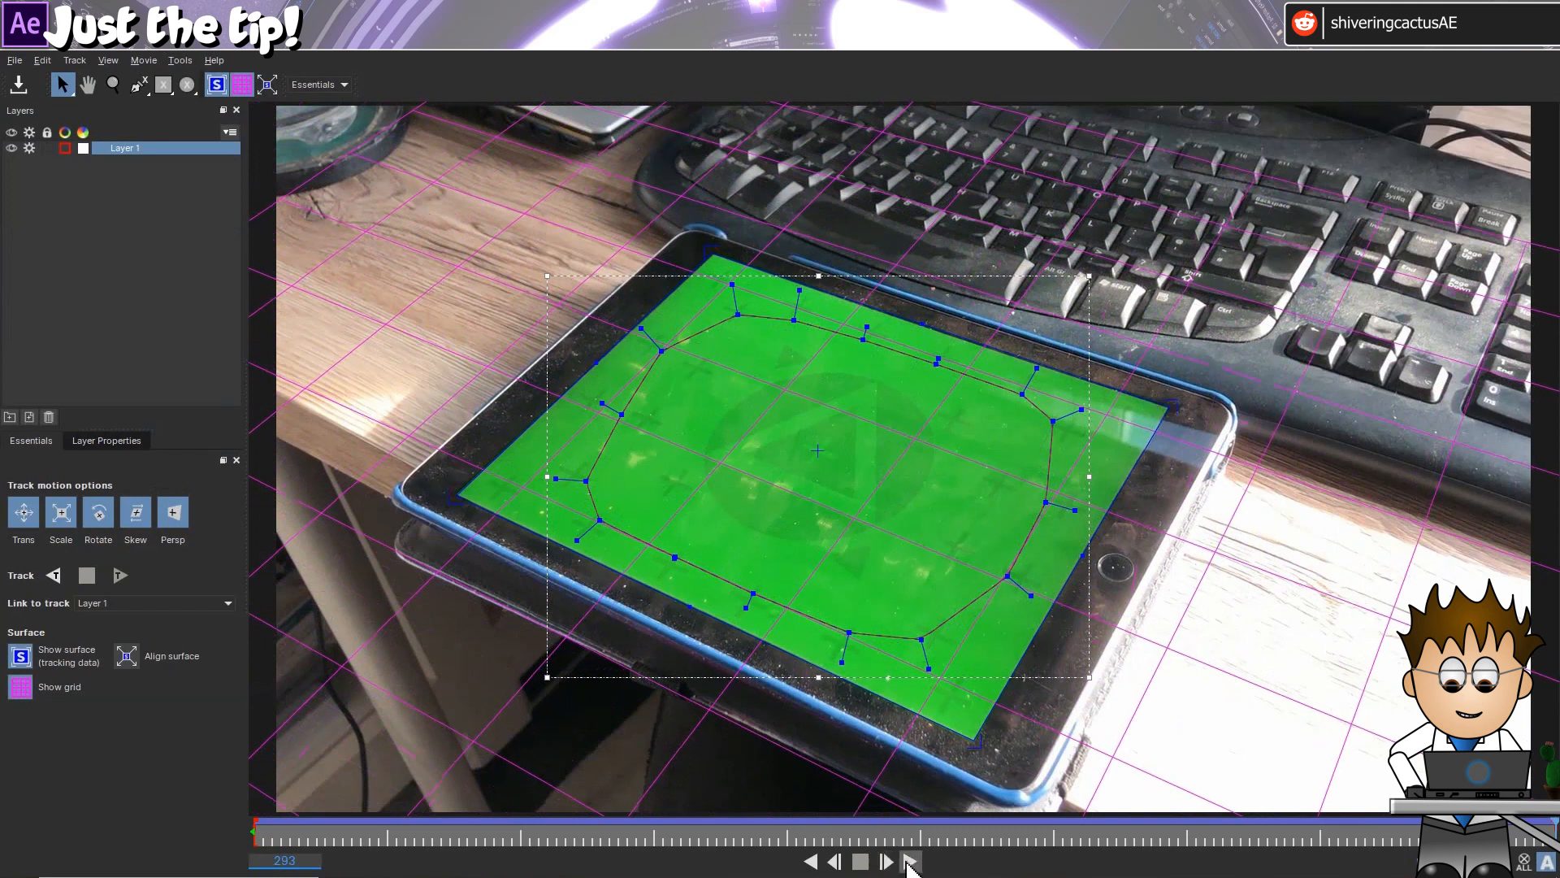
click(909, 862)
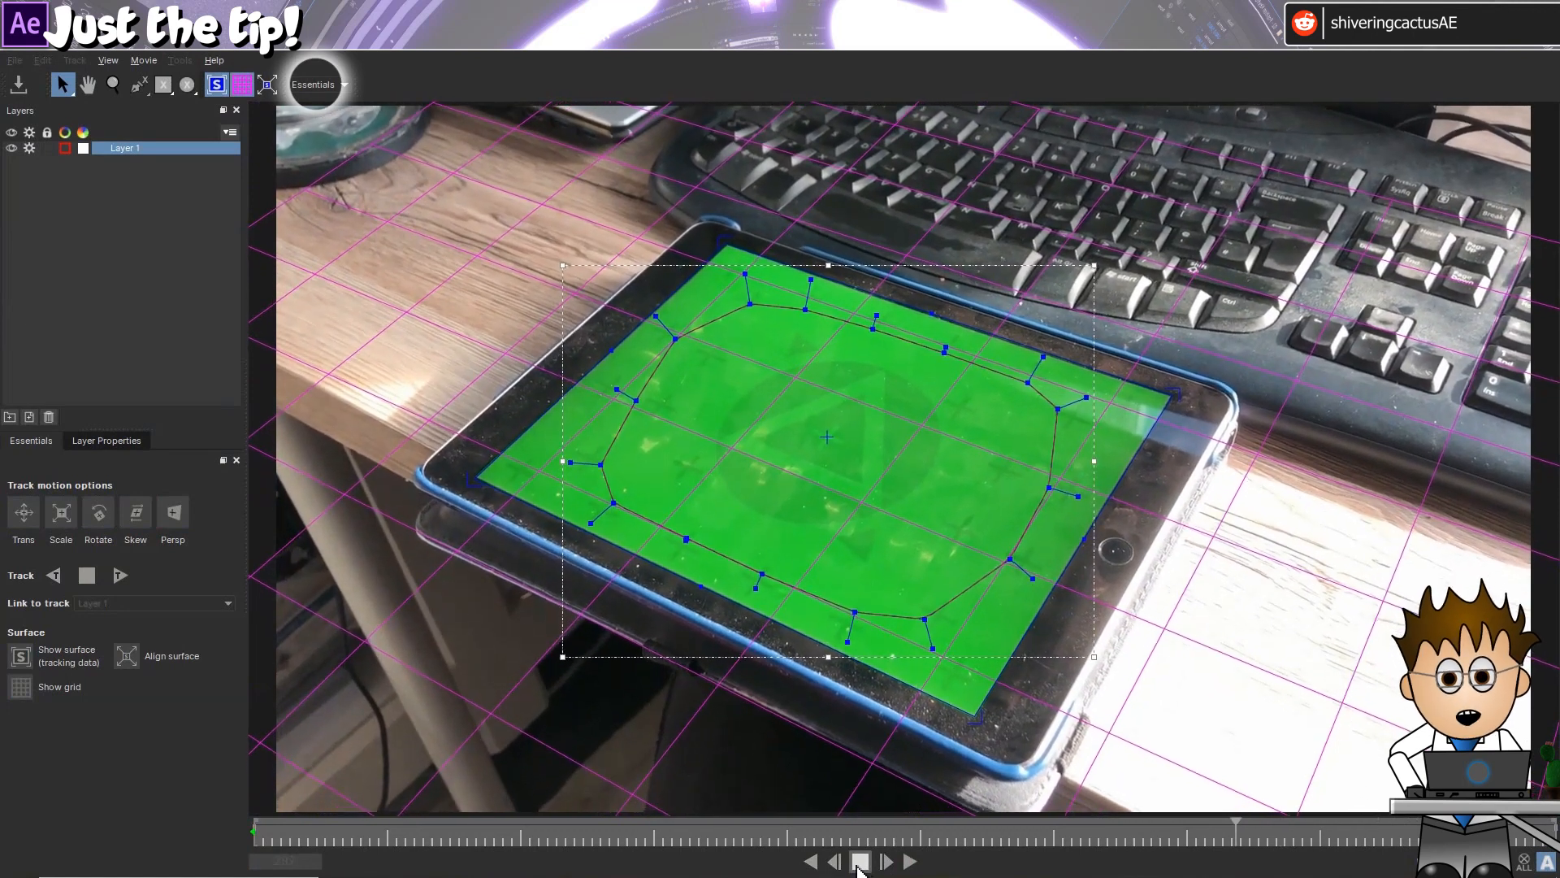
drag(294, 828, 248, 827)
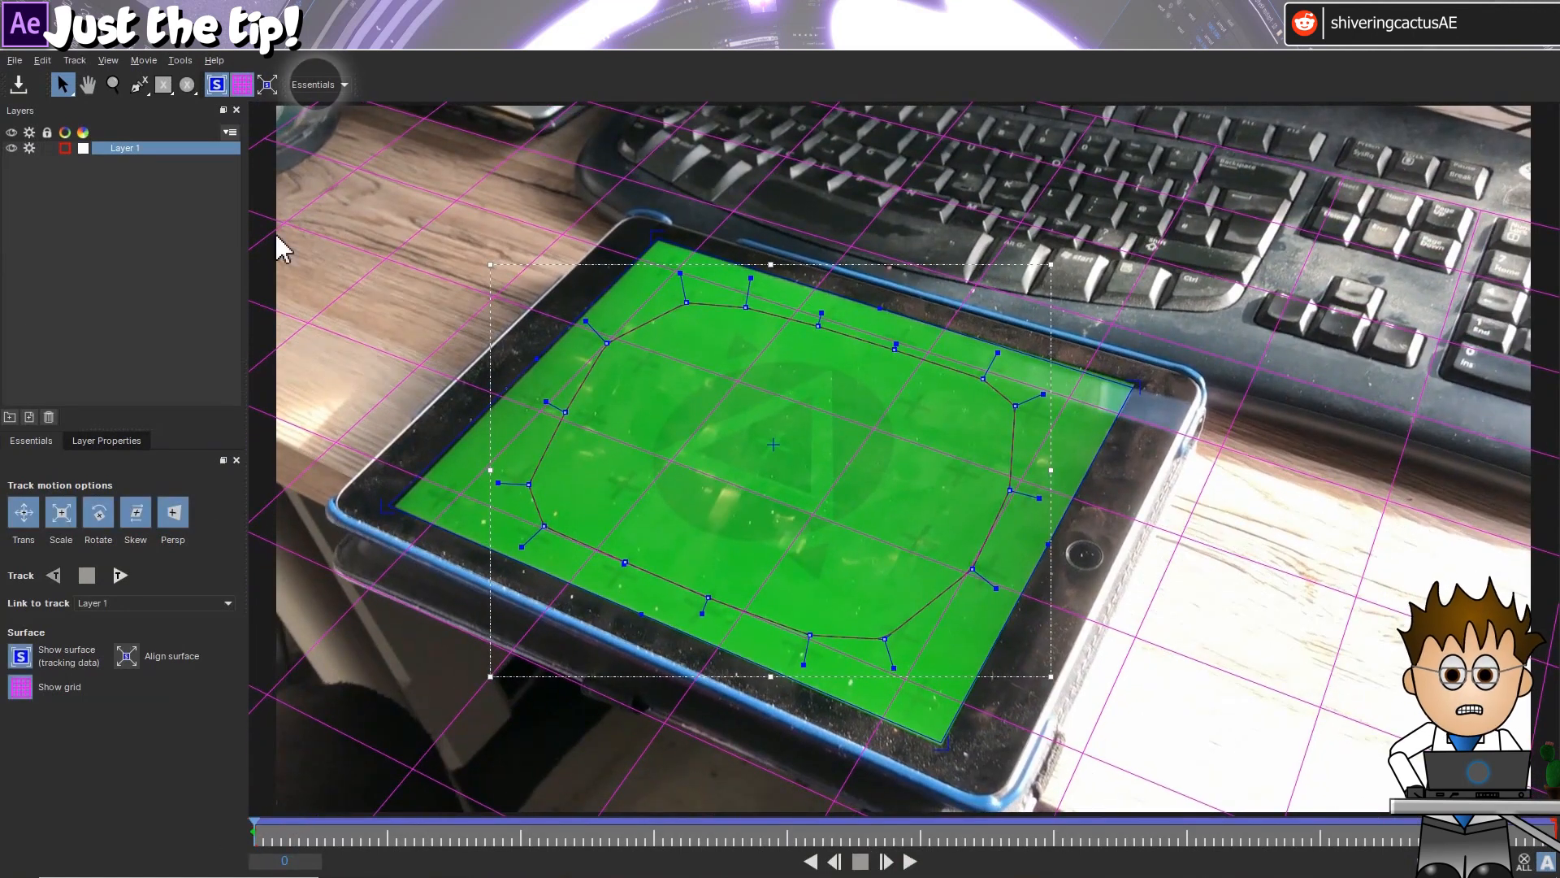
Switch the workspace to Classic and open the AdjustTrack settings for the tracked layer.
click(337, 85)
click(332, 116)
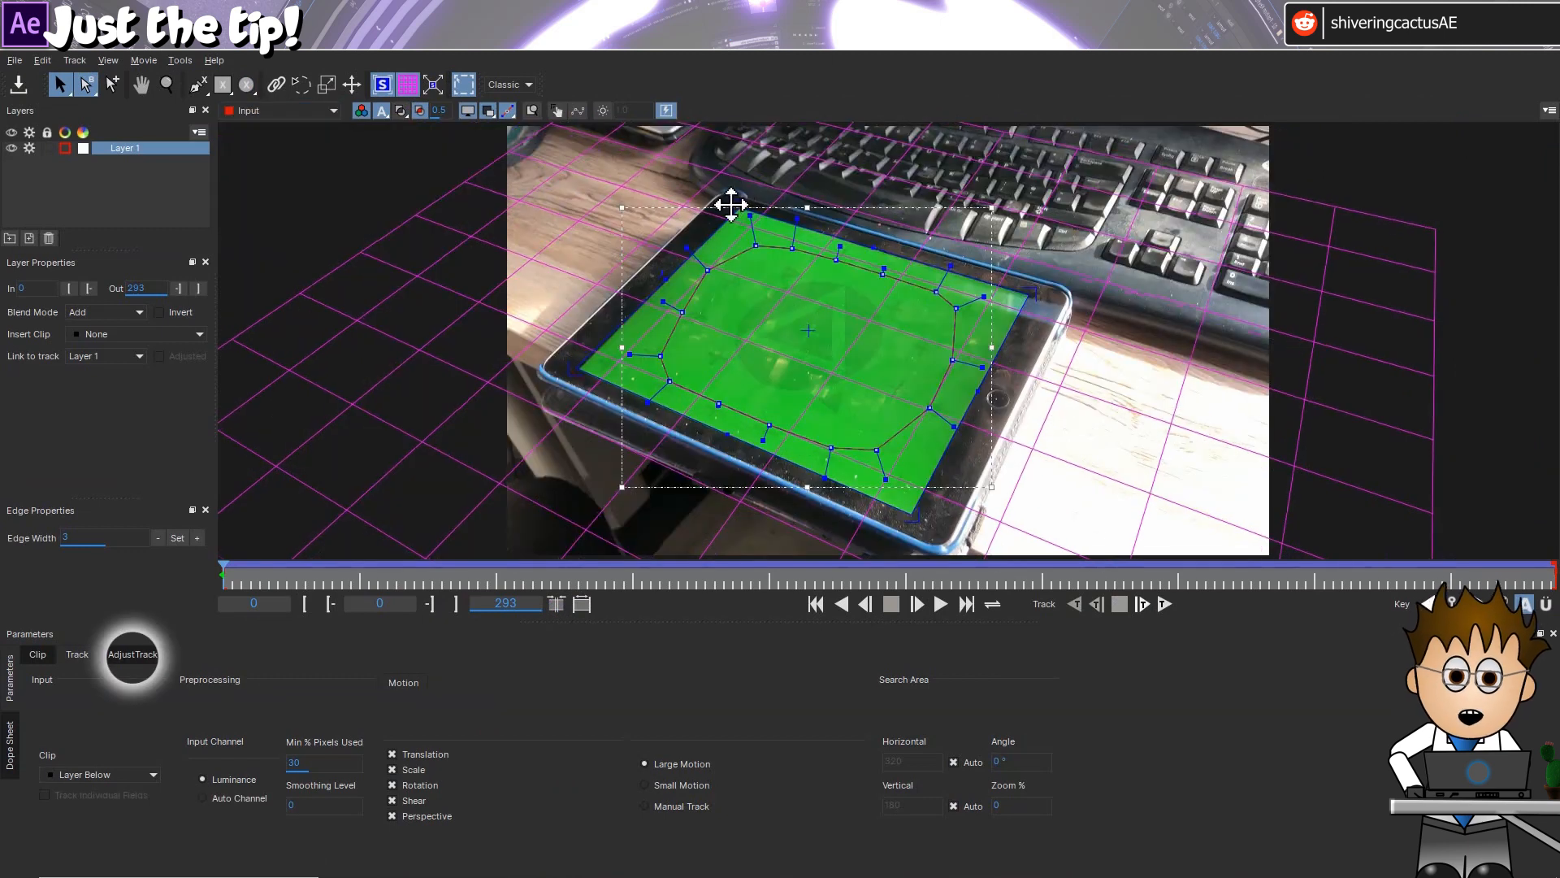
click(152, 660)
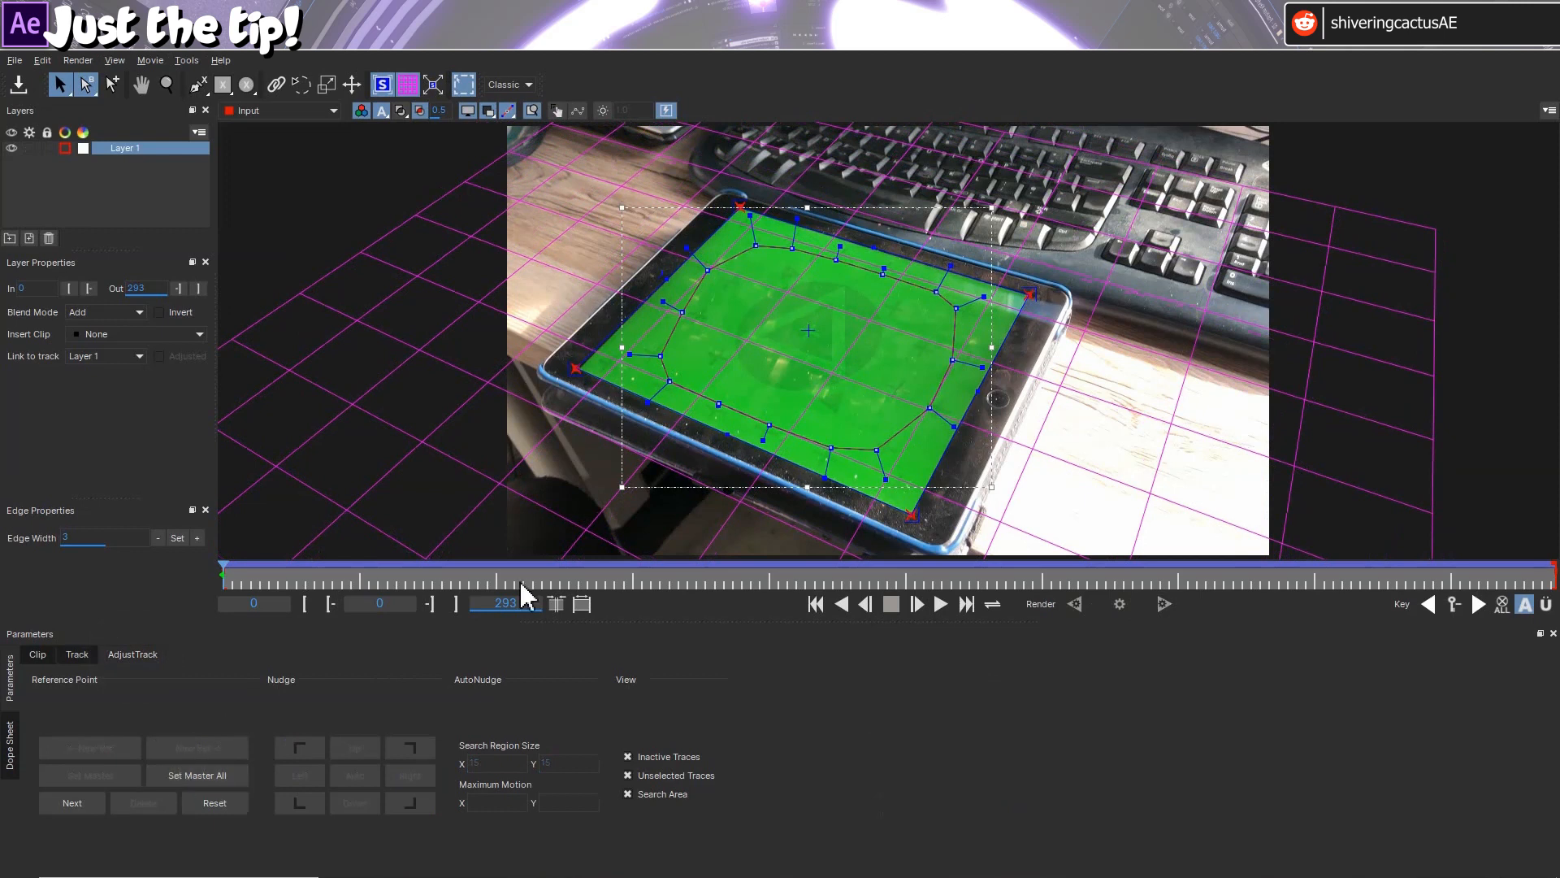
At frame 30, realign the surface's lower-right and upper-right reference points with the green screen's corners.
click(359, 576)
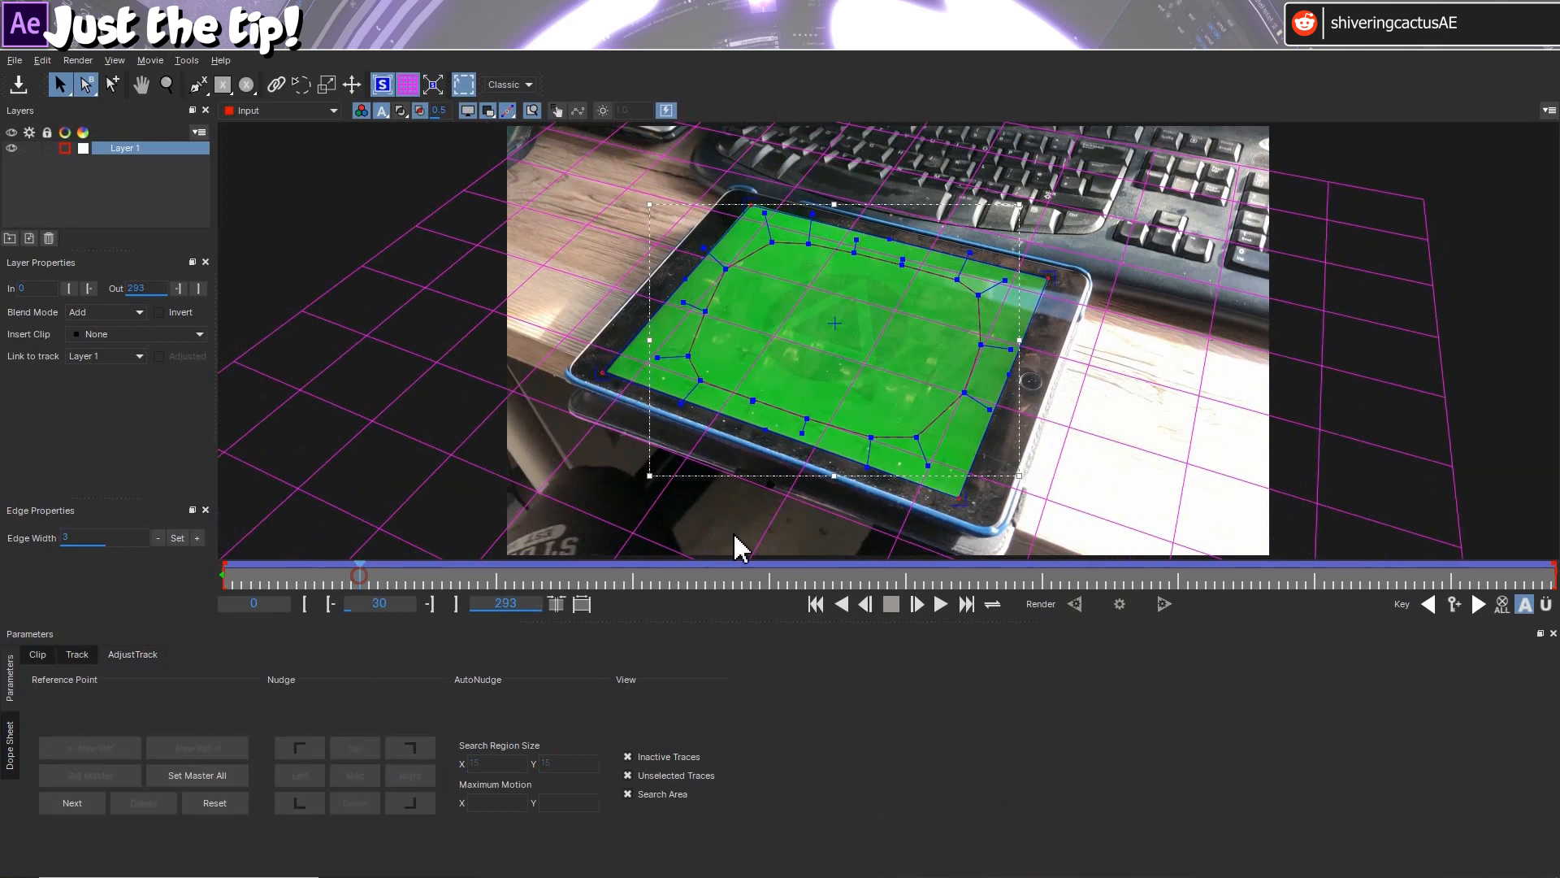
click(961, 496)
drag(961, 496, 958, 497)
drag(1045, 274, 1048, 278)
Step through the next track intervals and realign the drifting surface reference points with the green screen's corners.
click(497, 573)
click(572, 423)
click(633, 573)
click(360, 574)
click(749, 204)
click(497, 574)
click(633, 574)
click(560, 414)
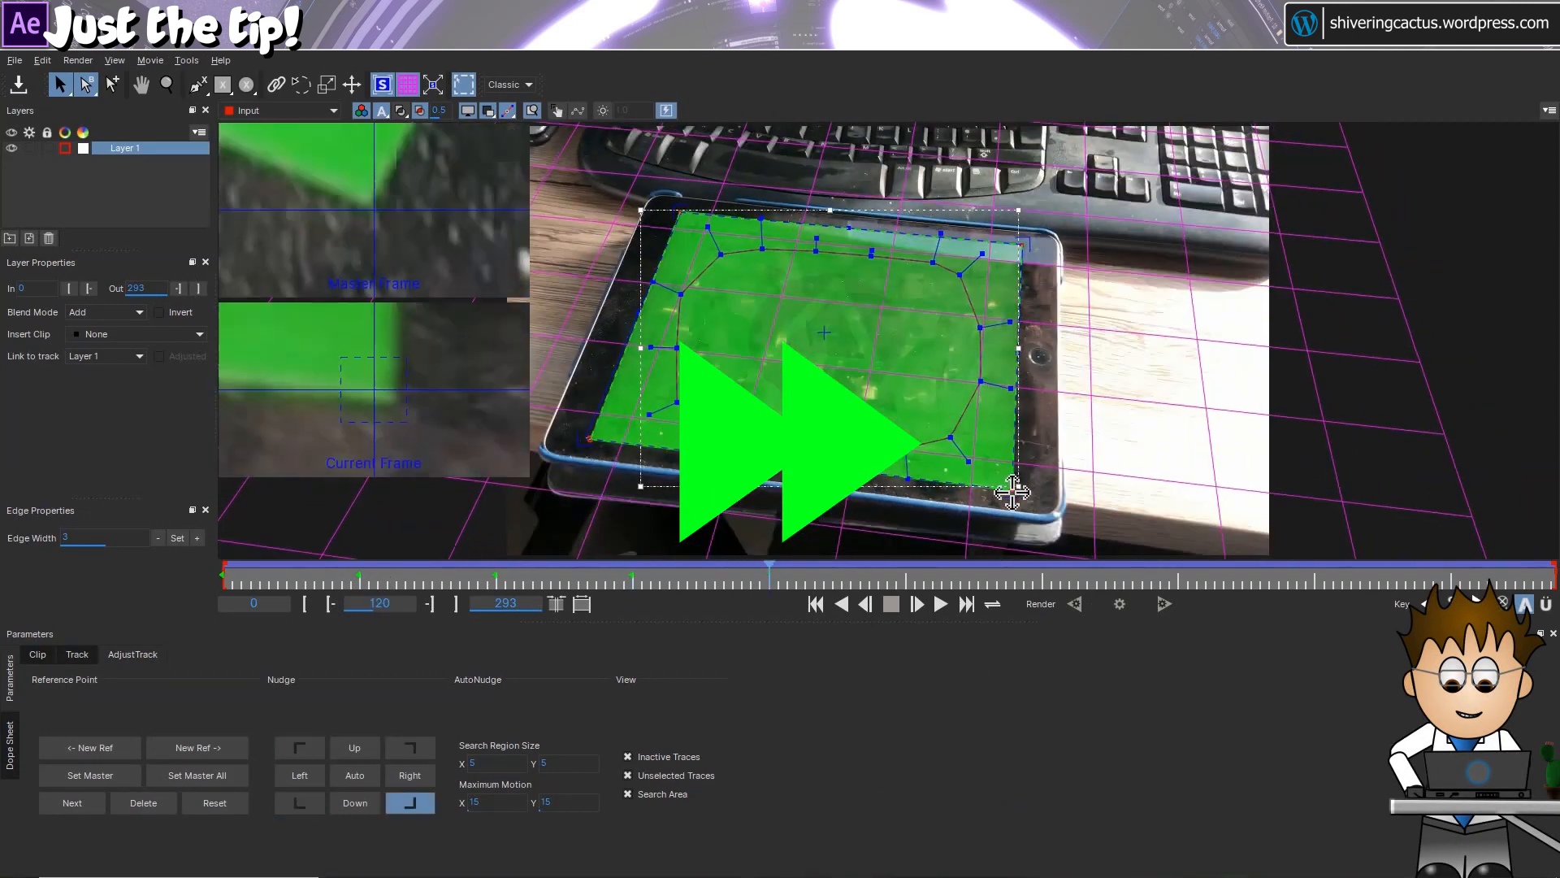
Correct the surface's corner drift at intervals from frame 120 to frame 270 and save the Mocha project.
click(769, 574)
click(589, 390)
click(905, 574)
click(930, 524)
click(1314, 574)
click(1054, 309)
click(1451, 573)
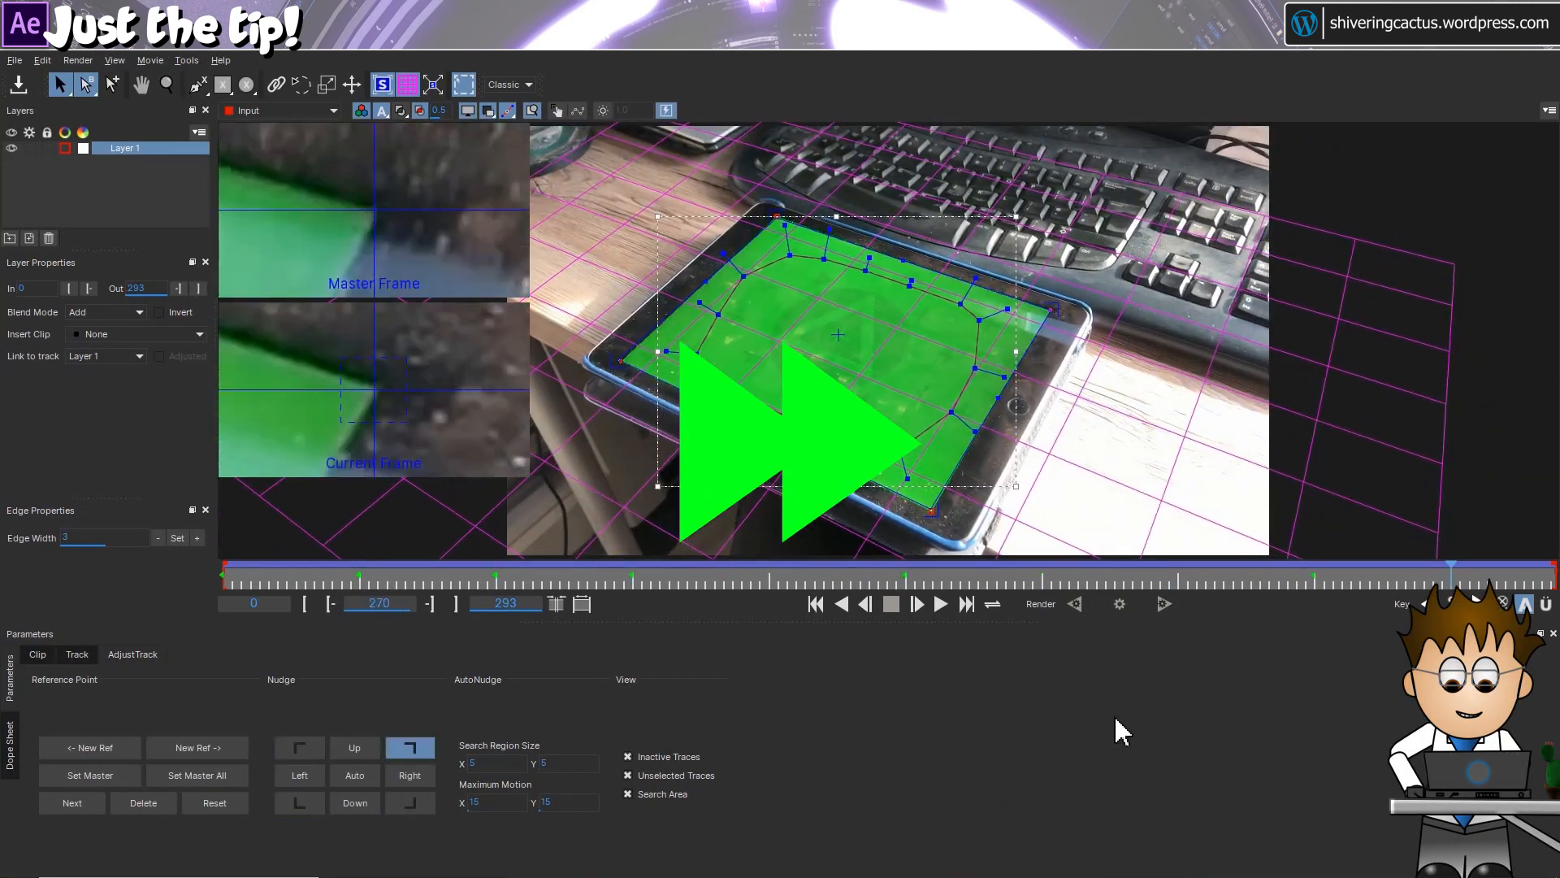
click(15, 61)
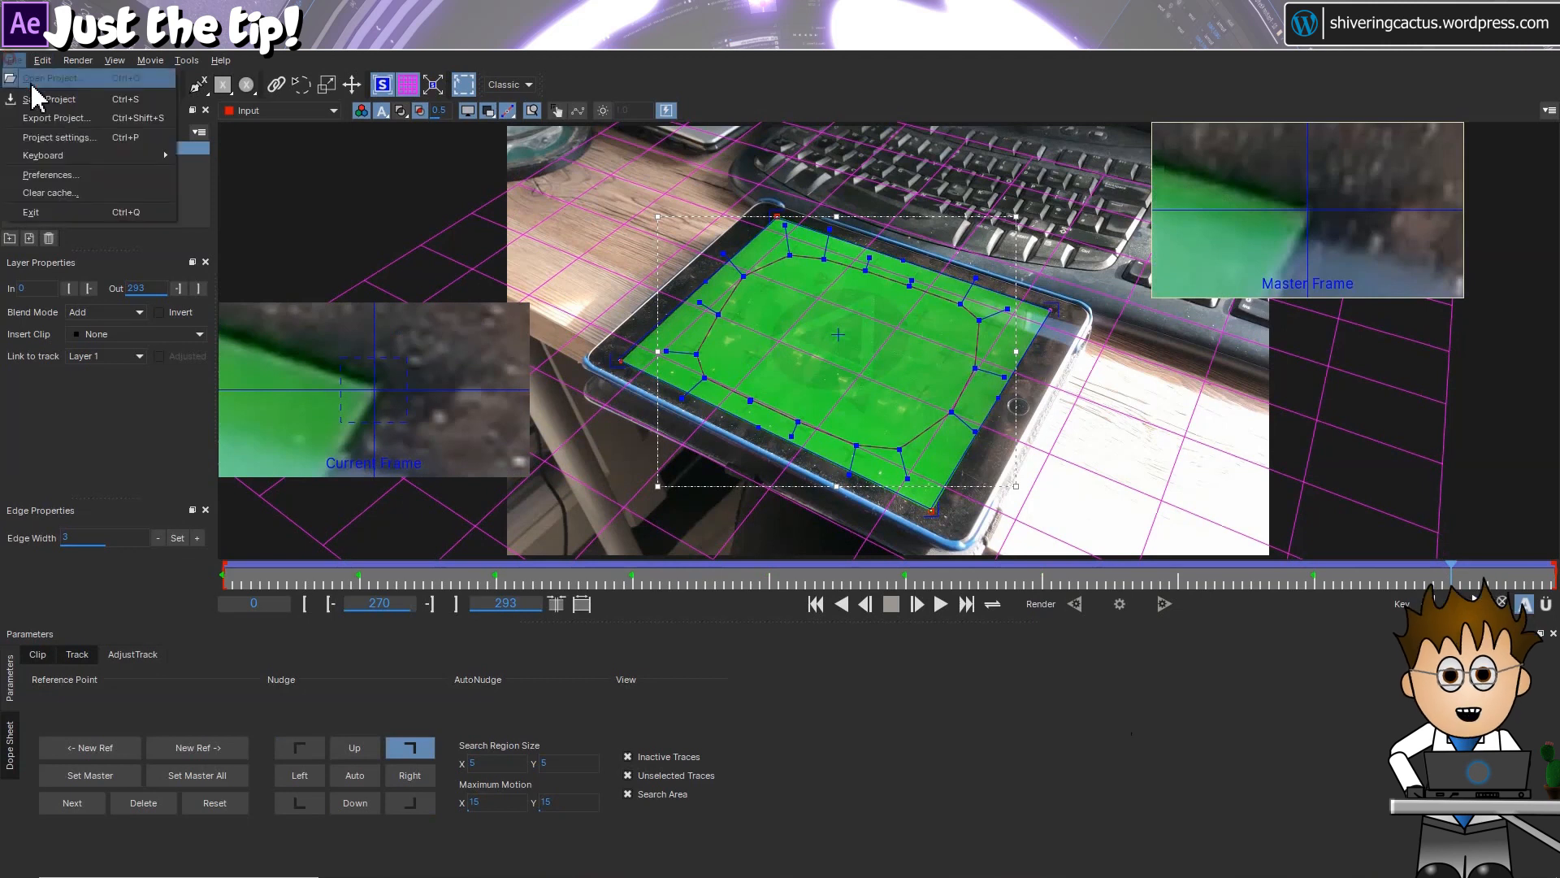
click(91, 100)
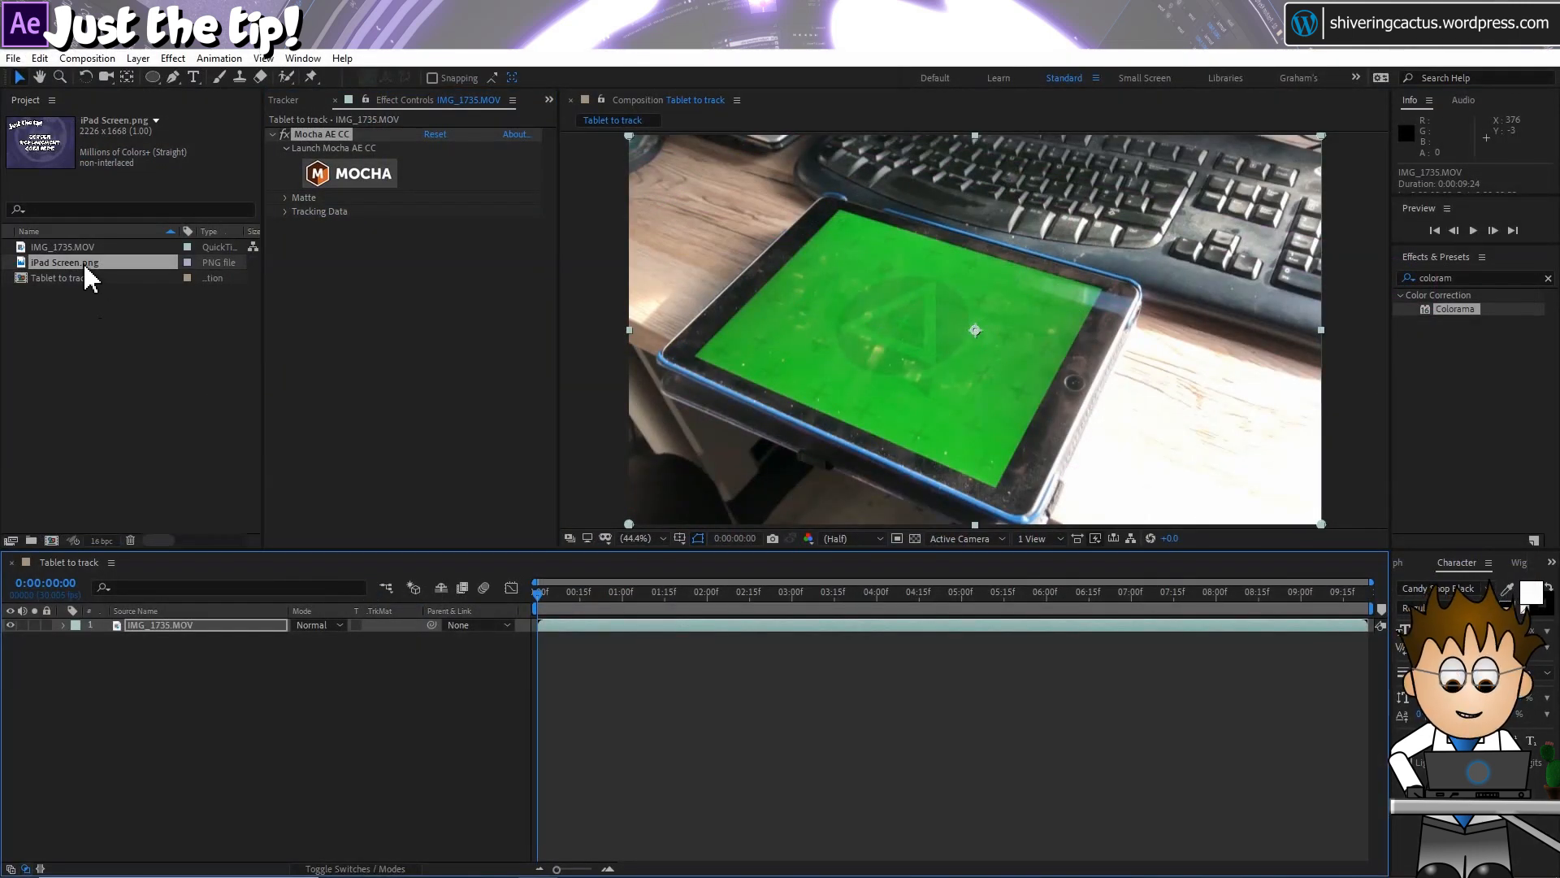
Place iPad Screen.png beneath the IMG_1735.MOV layer and pre-compose it, moving all attributes into the new composition.
drag(87, 273, 175, 631)
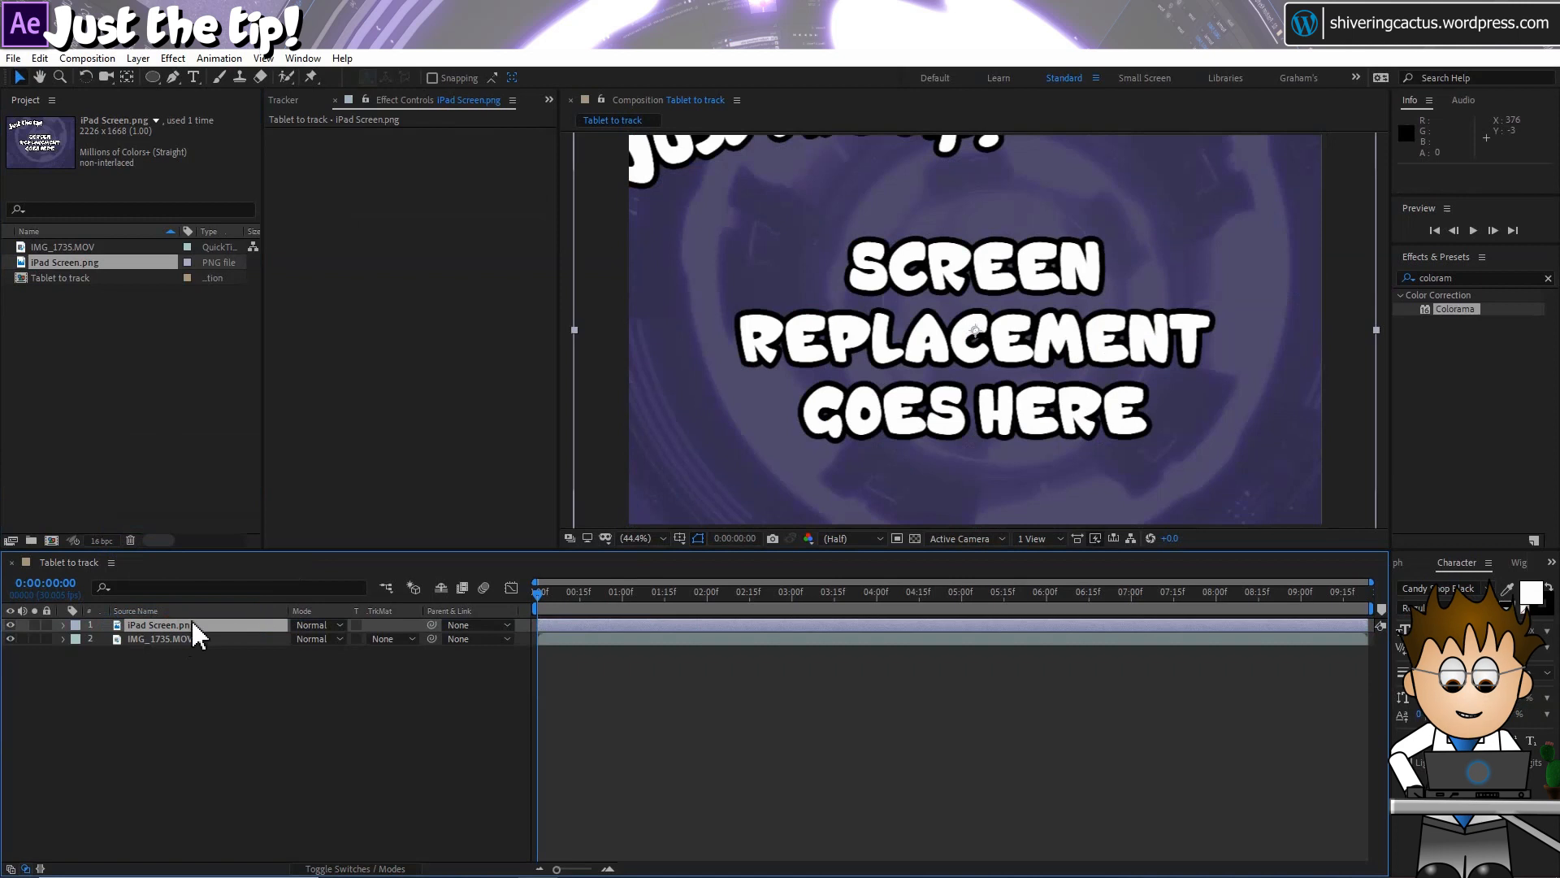
drag(184, 624, 181, 649)
right_click(155, 638)
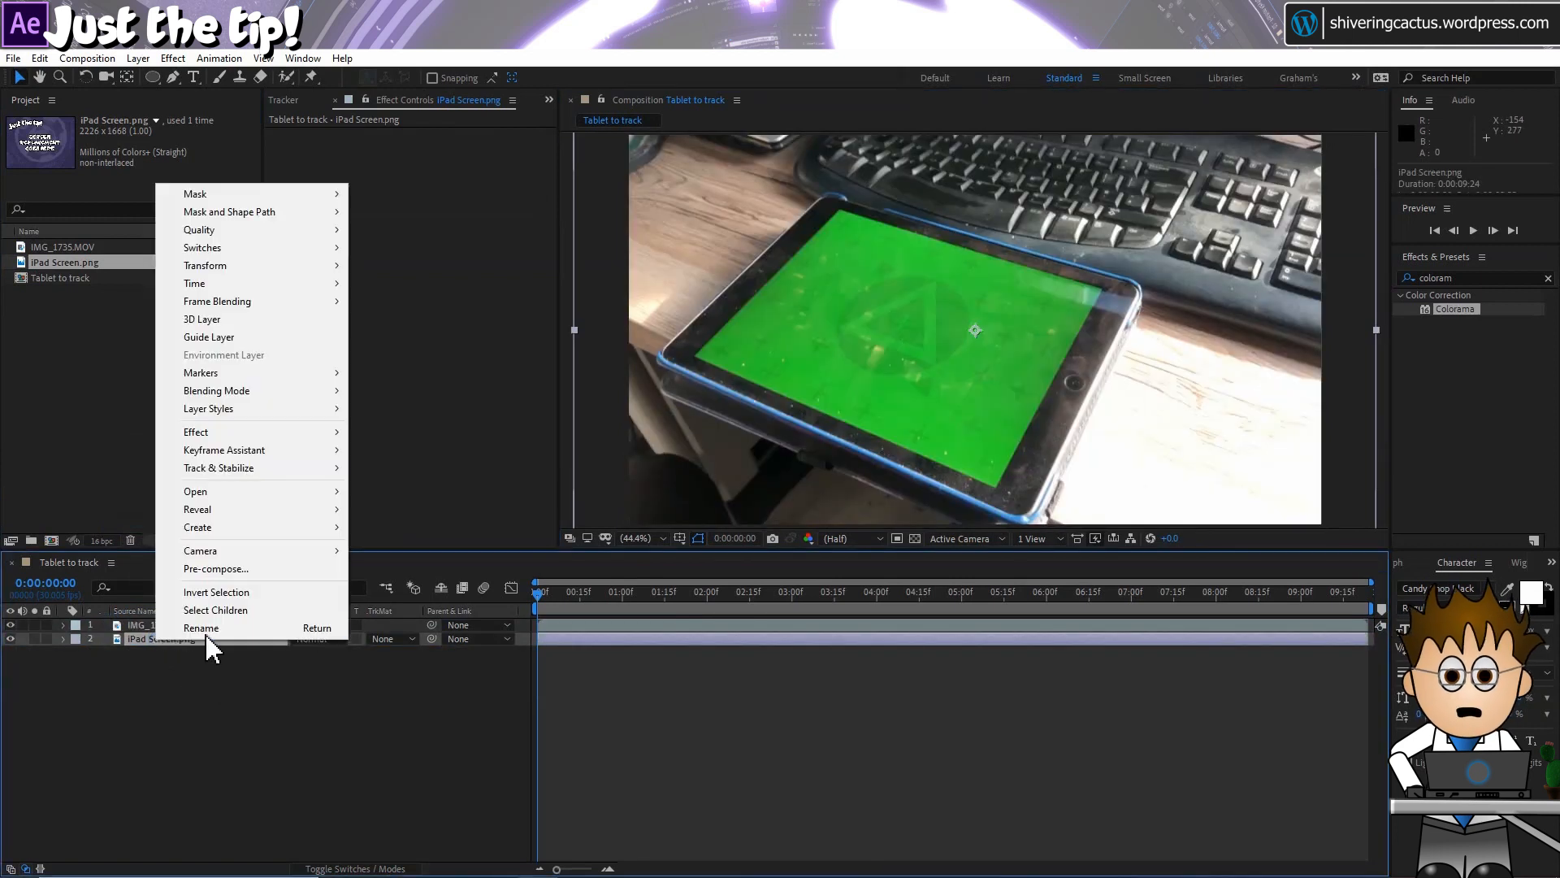
click(242, 568)
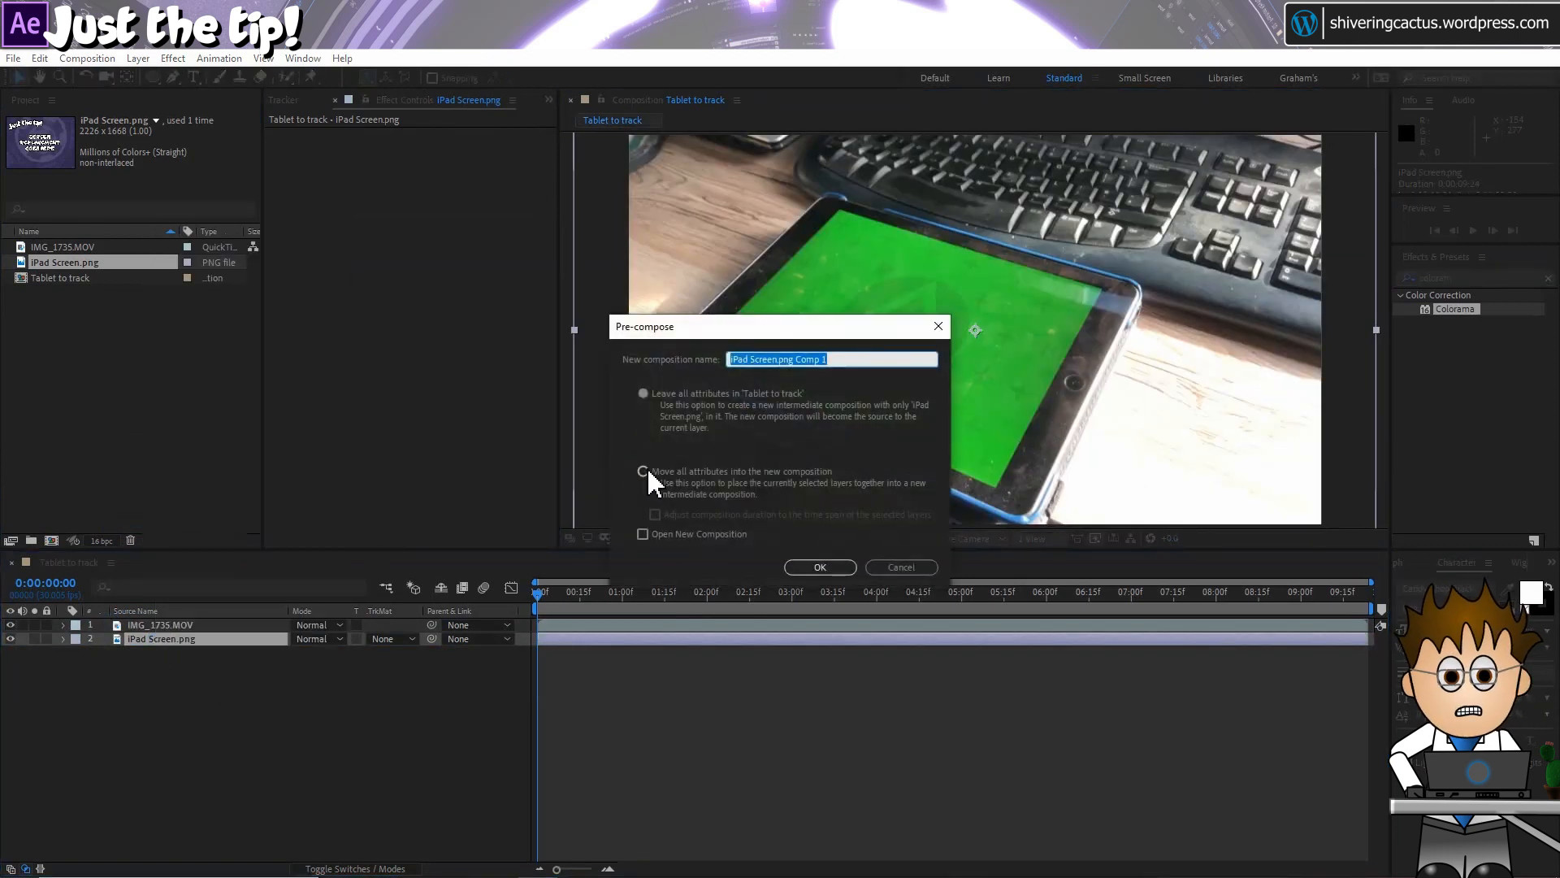
click(644, 471)
click(821, 567)
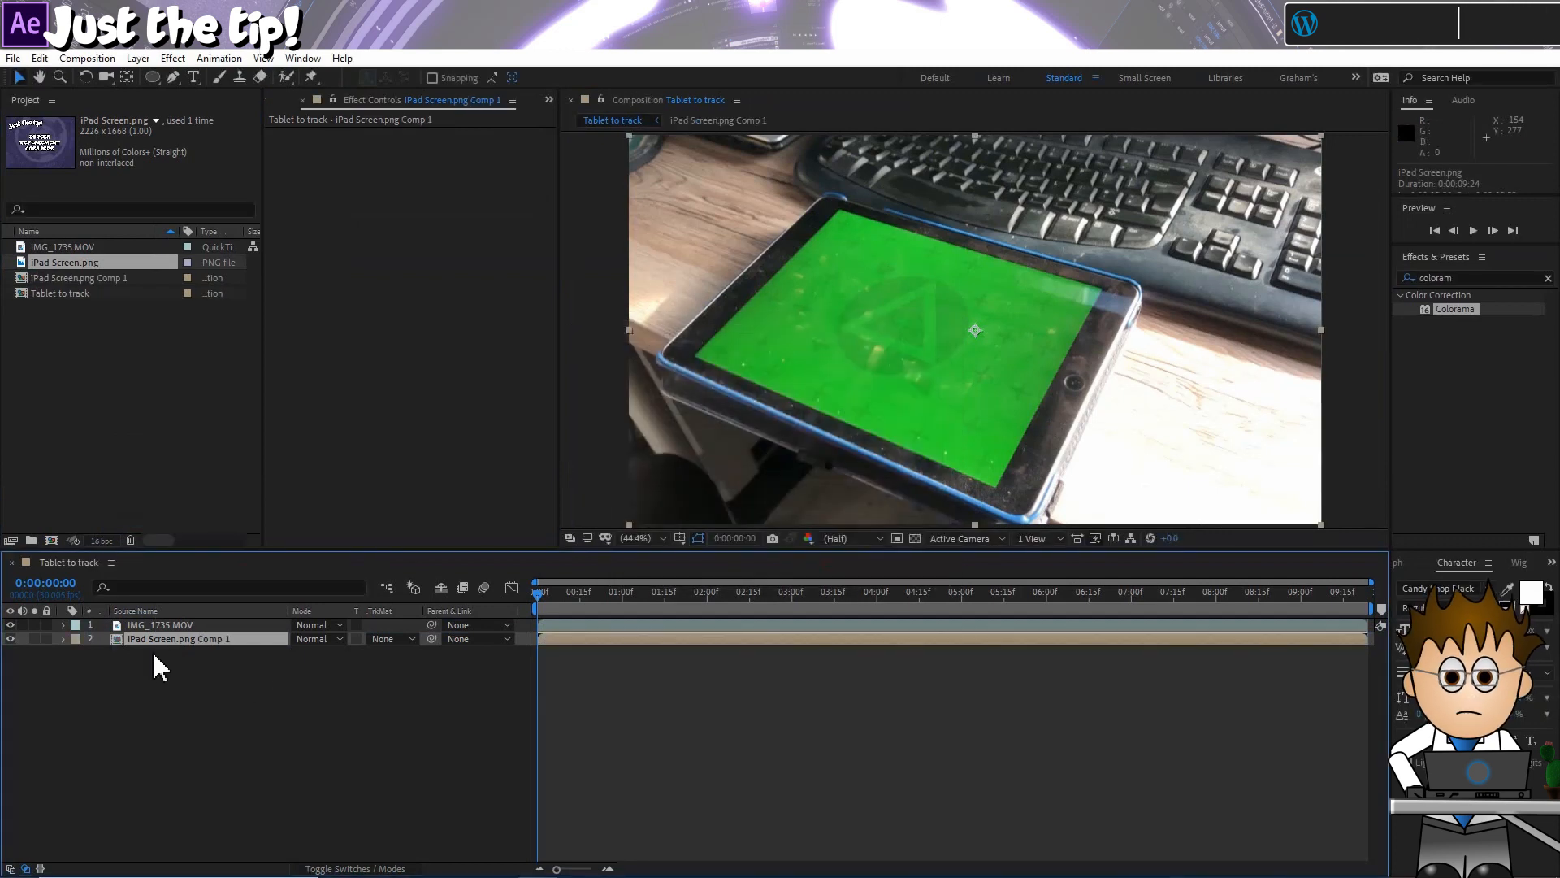
Open the iPad Screen.png pre-composition and scale its image layer with Fit to Comp.
double_click(158, 637)
right_click(172, 624)
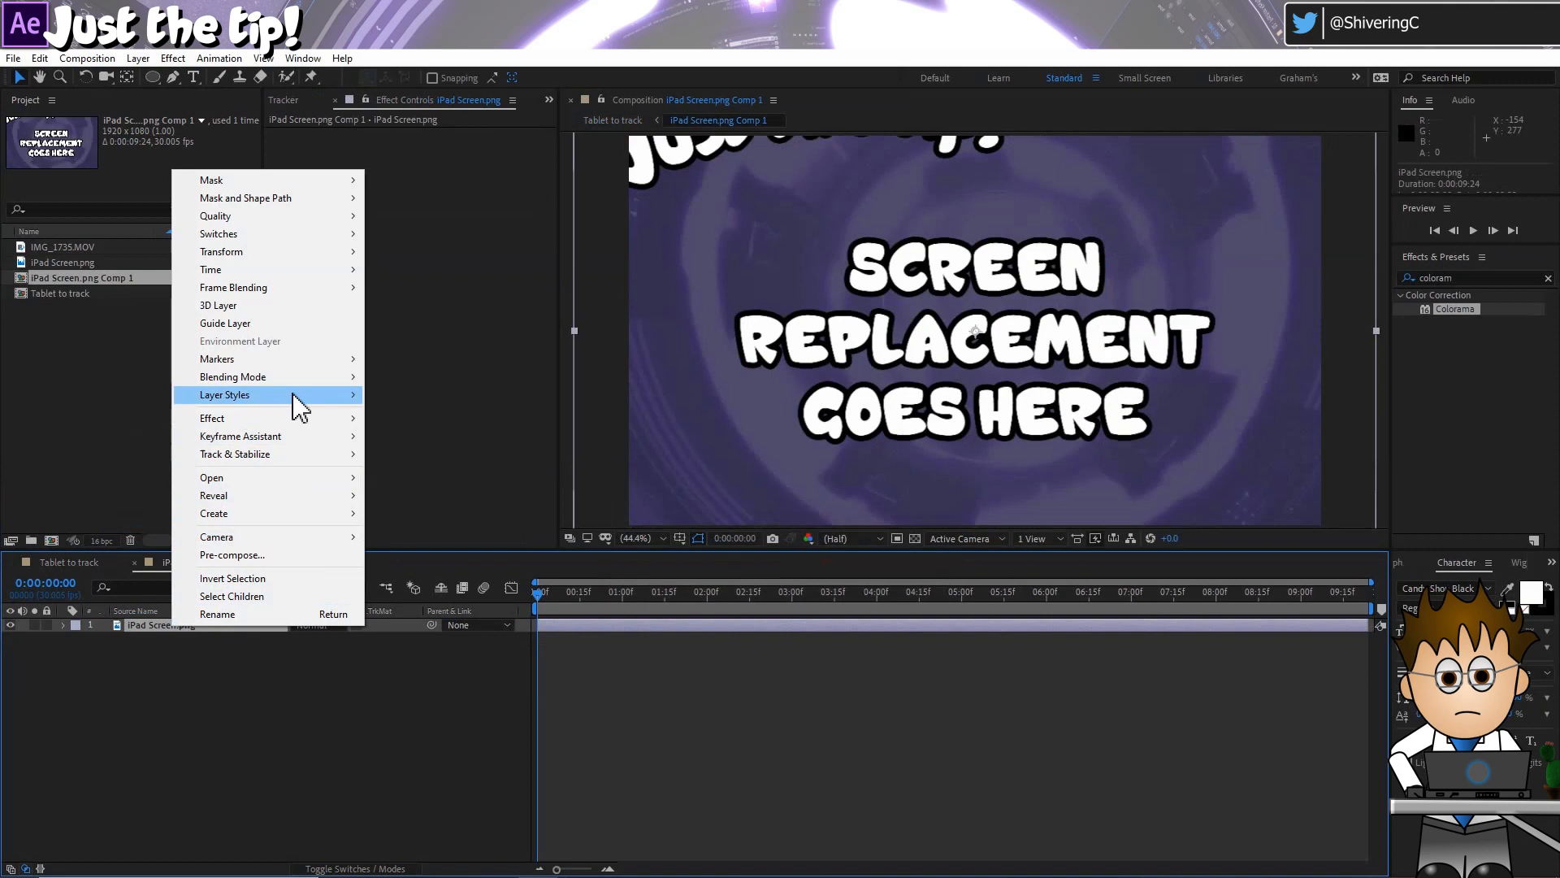
mouse_move(307, 253)
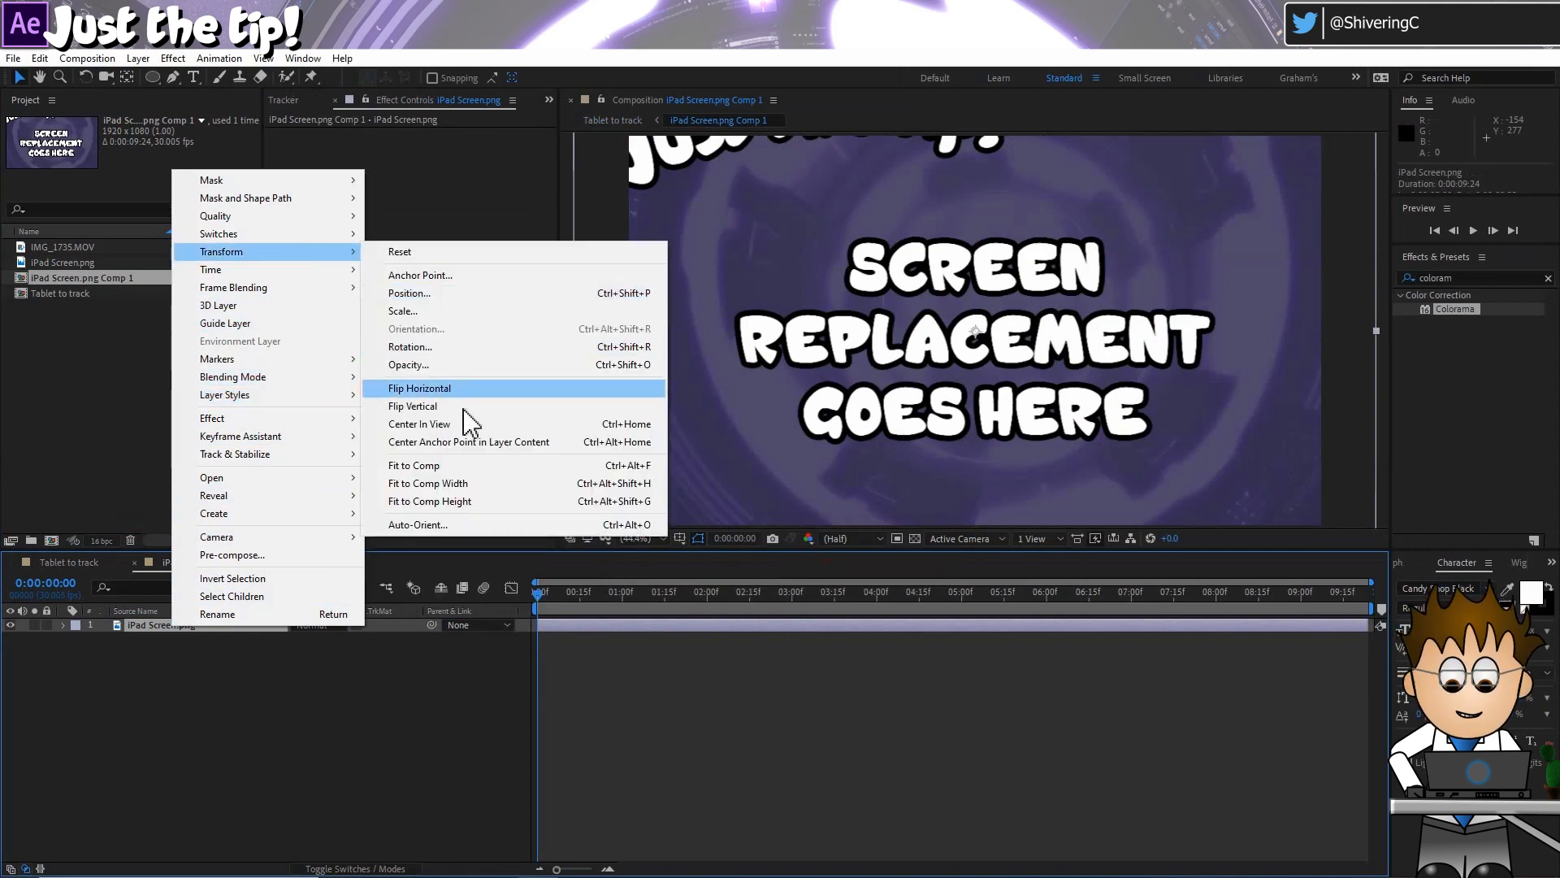
click(486, 471)
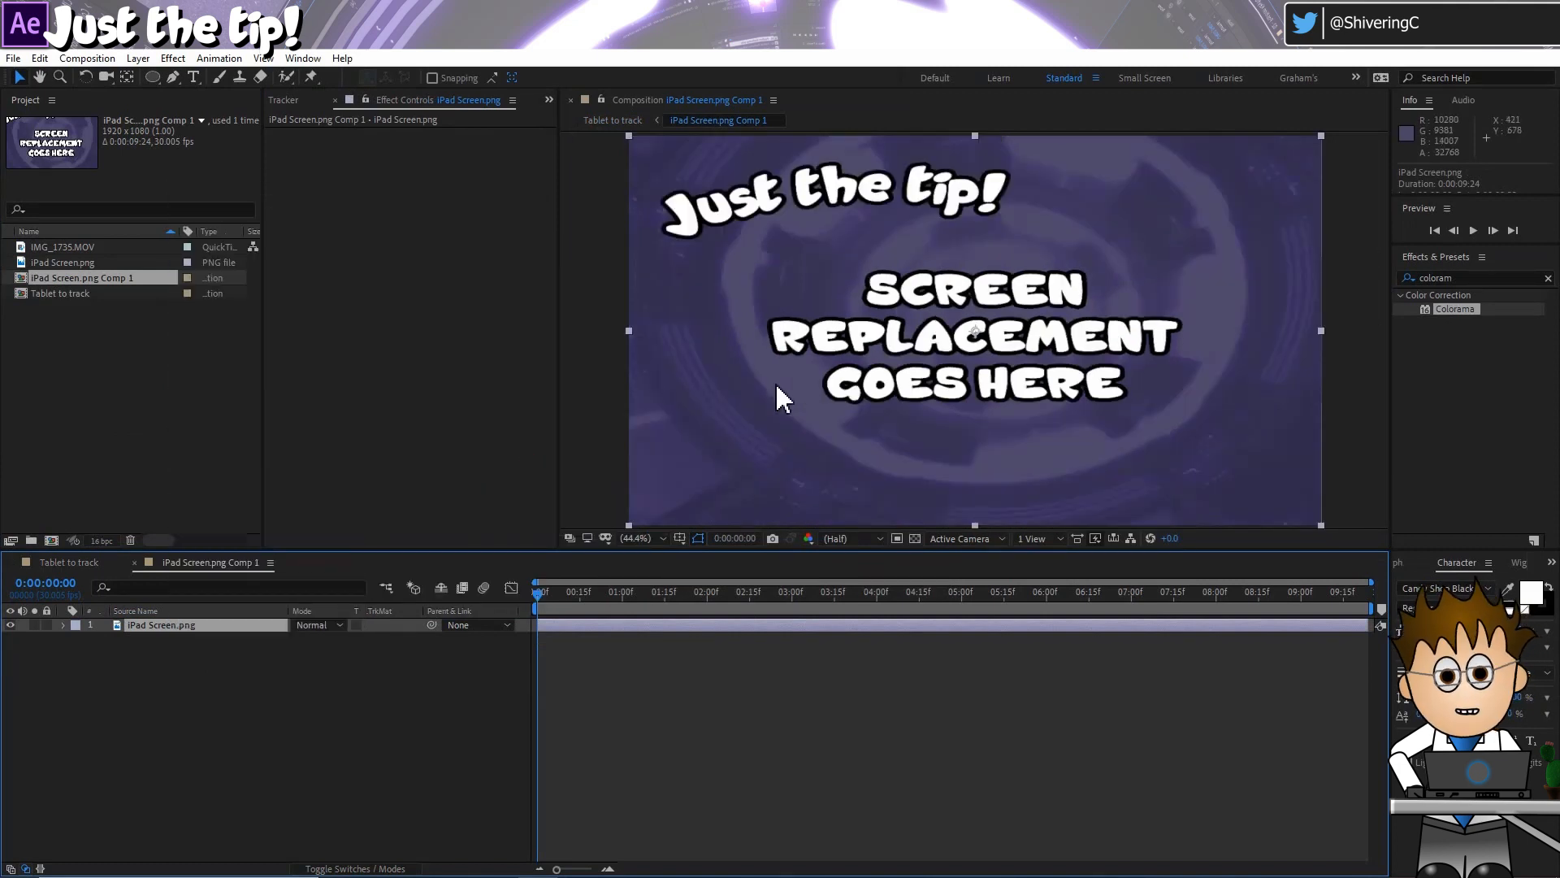
In the Tablet to track composition, create tracking data from Layer 1 in IMG_1735.MOV's Mocha AE effect.
click(47, 561)
click(167, 623)
click(285, 210)
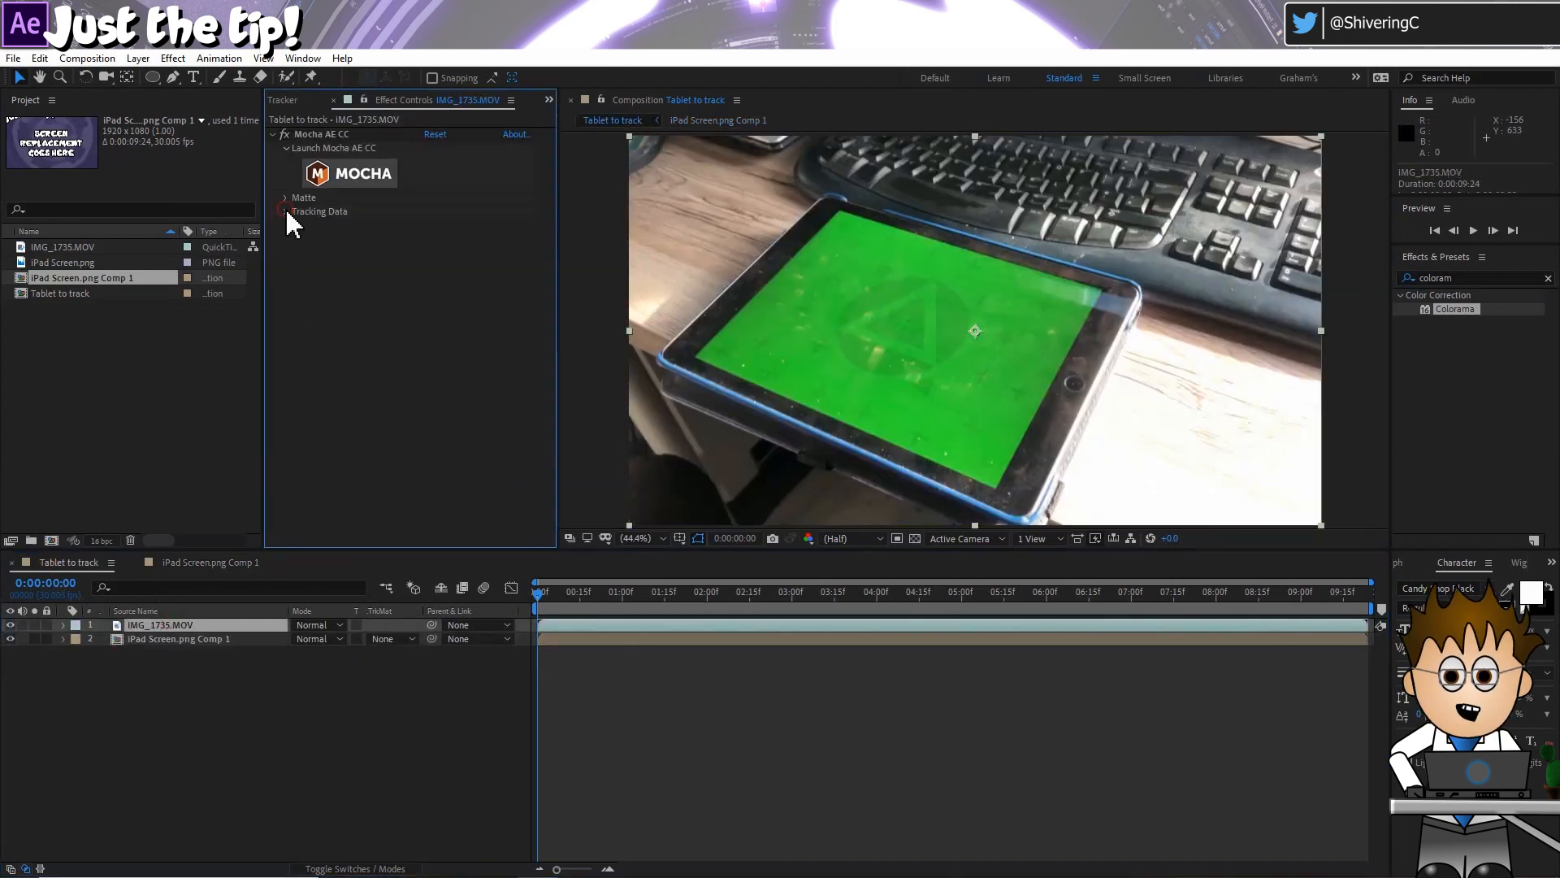
click(475, 223)
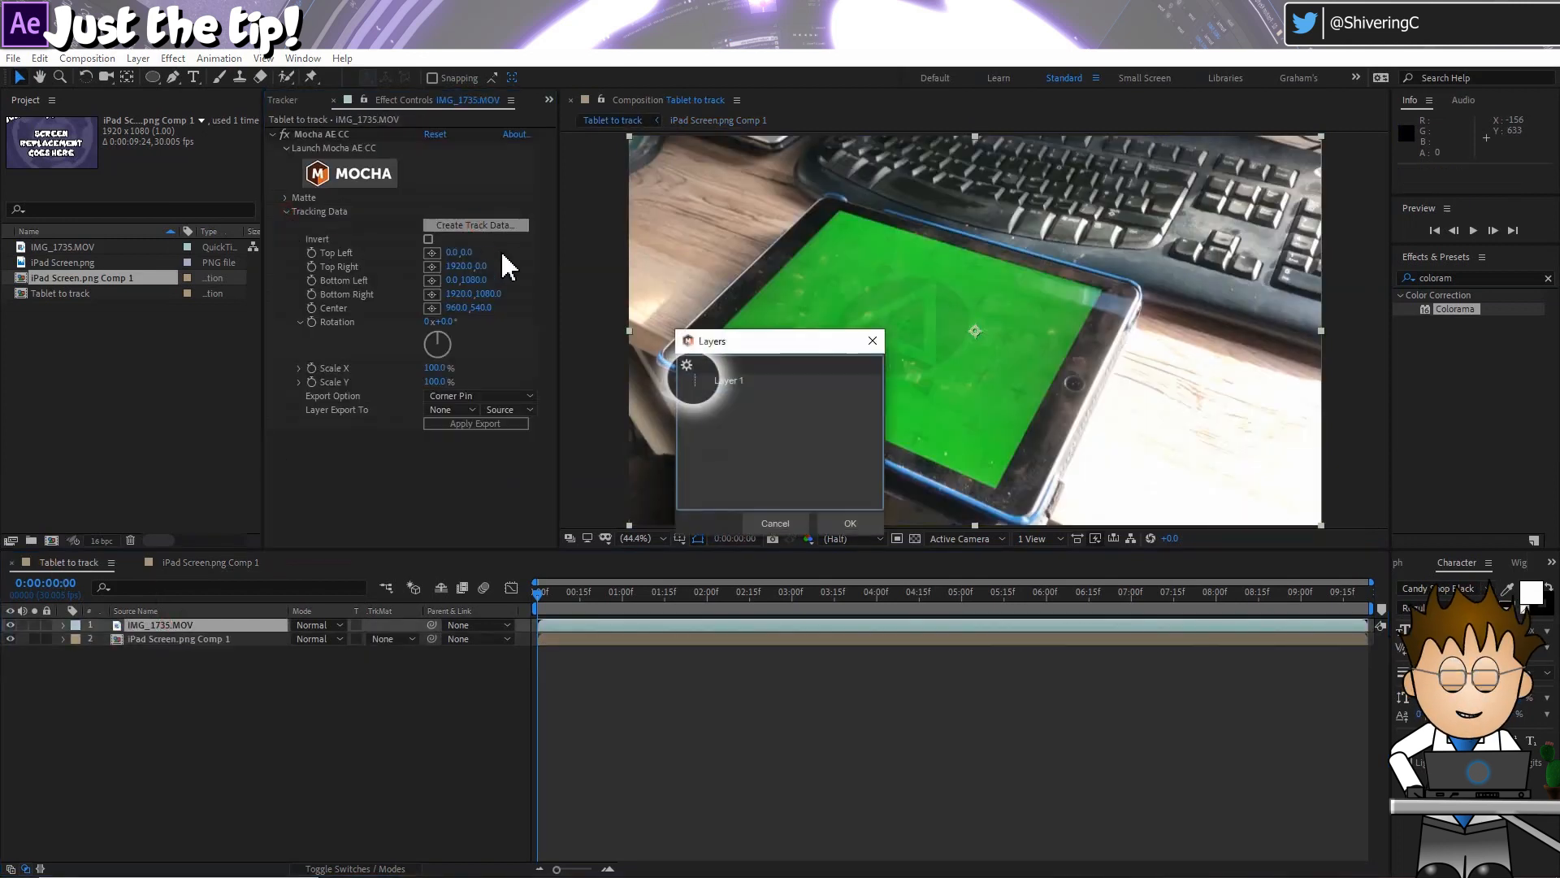
click(707, 380)
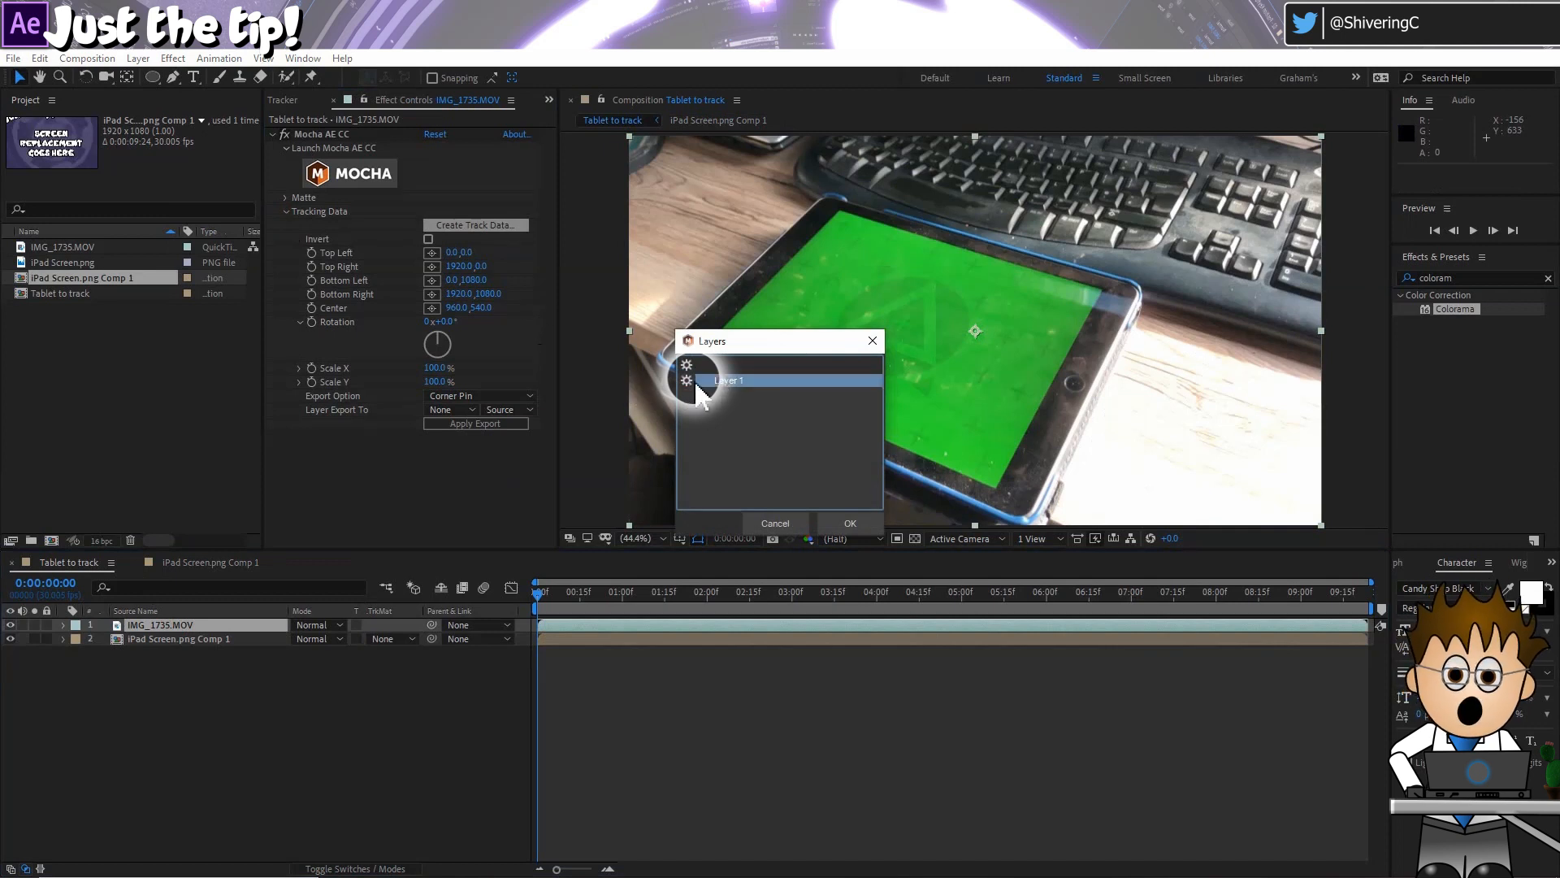
click(850, 524)
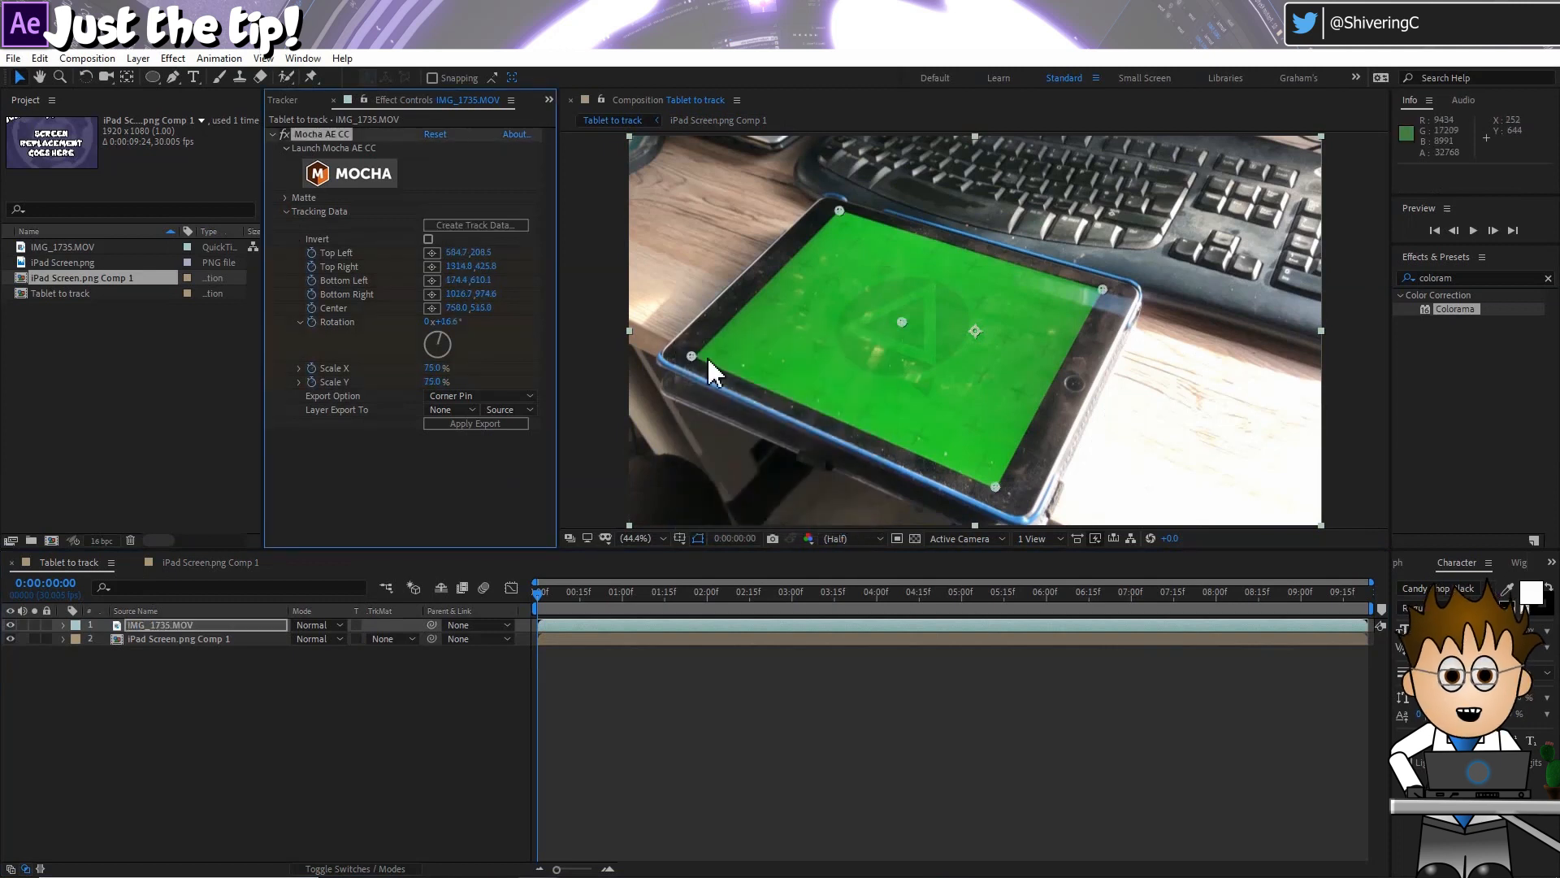
Export the tracking data as Corner Pin (Support Motion Blur) to the iPad Screen.png Comp 1 layer.
click(475, 397)
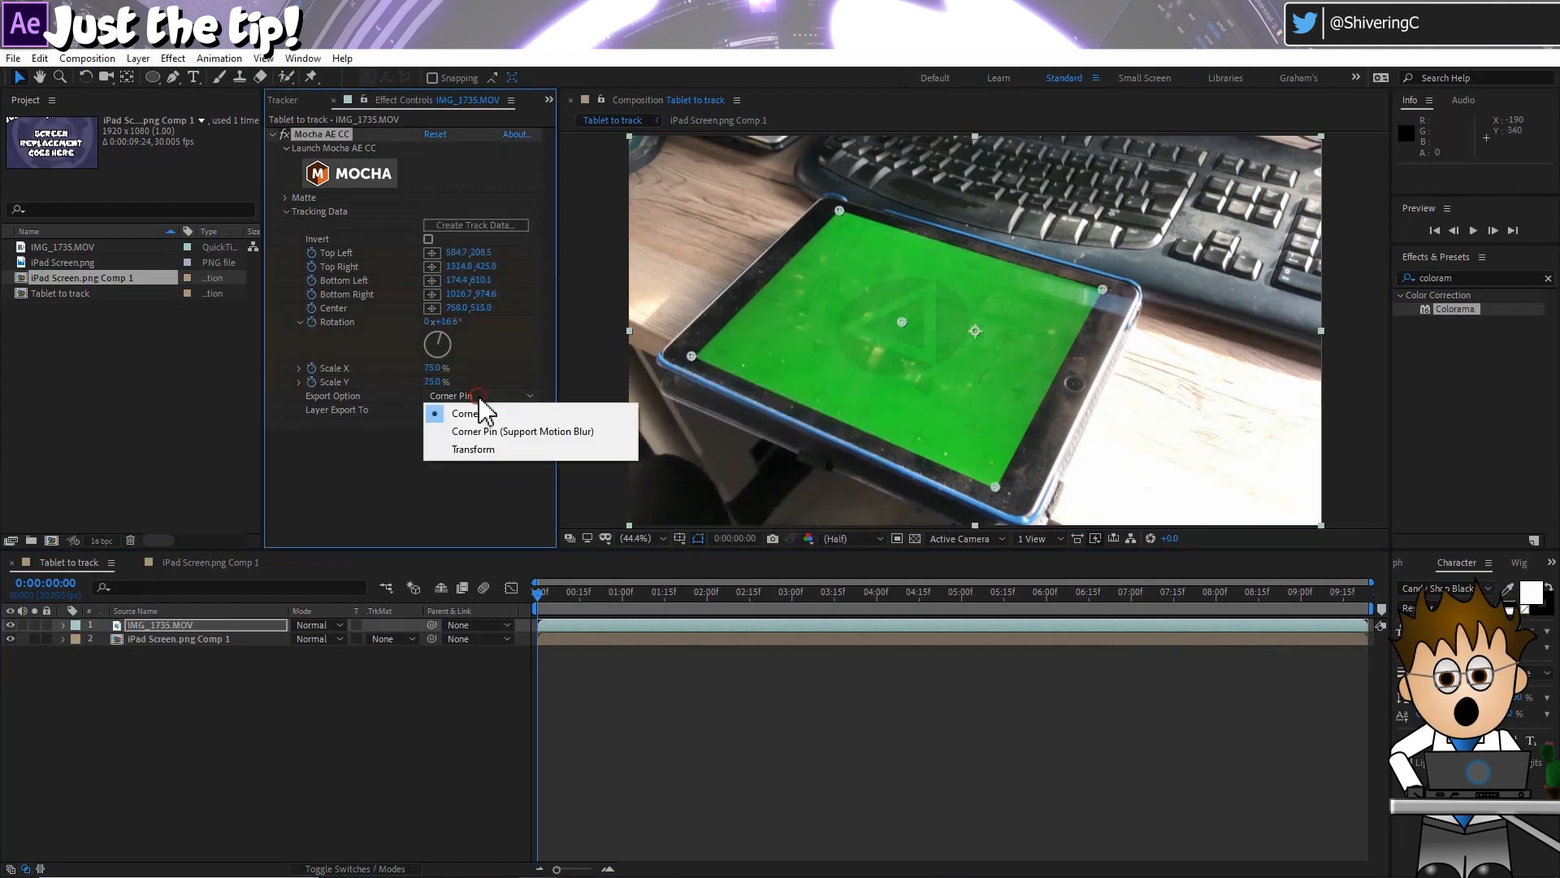
click(531, 430)
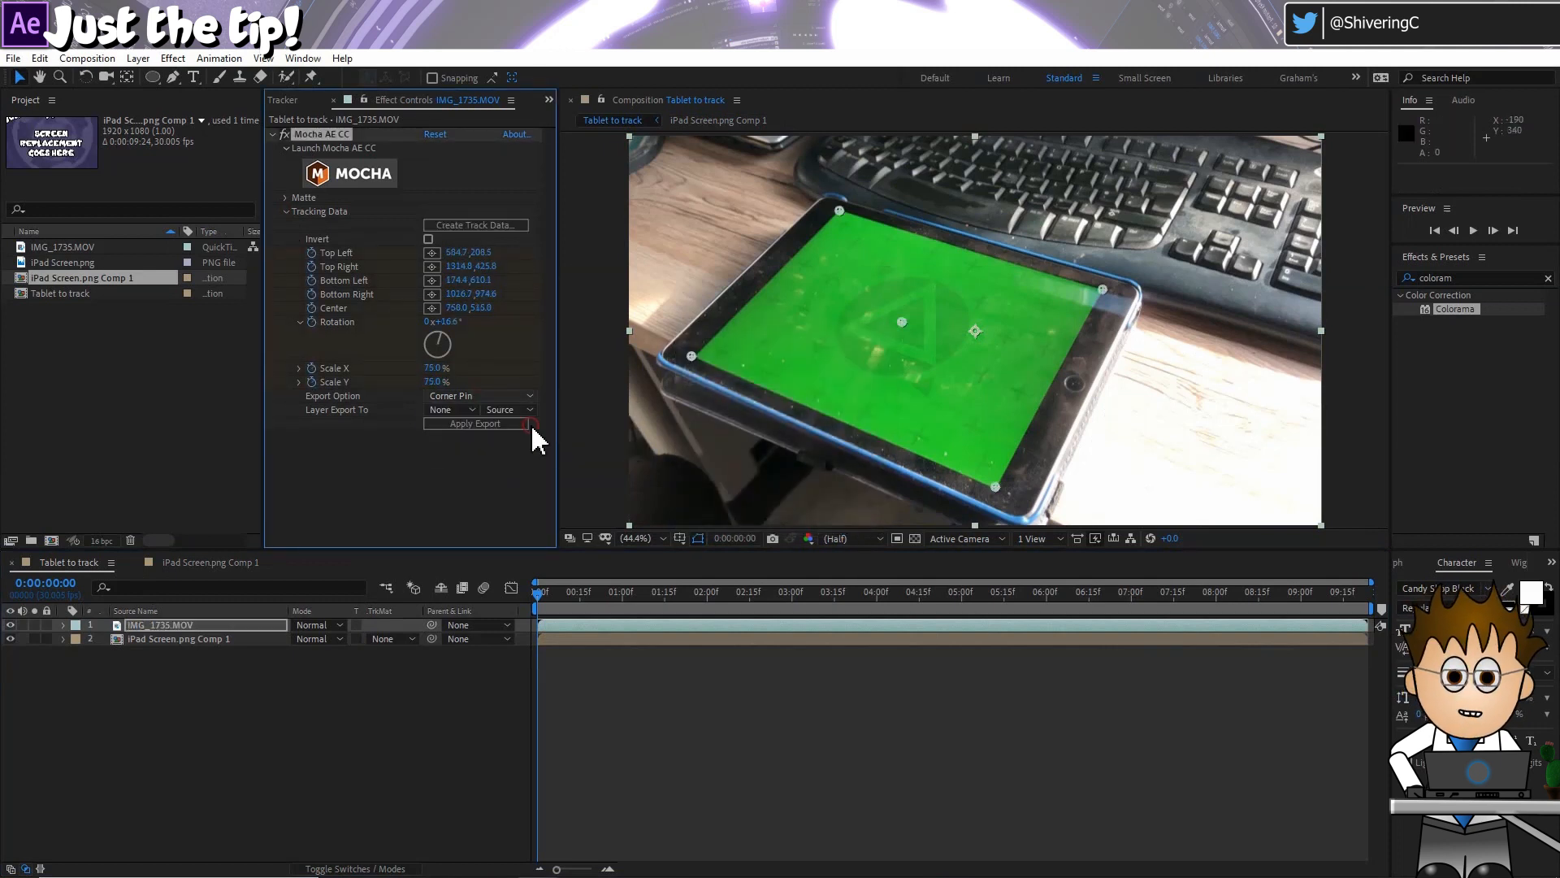
click(451, 410)
click(490, 463)
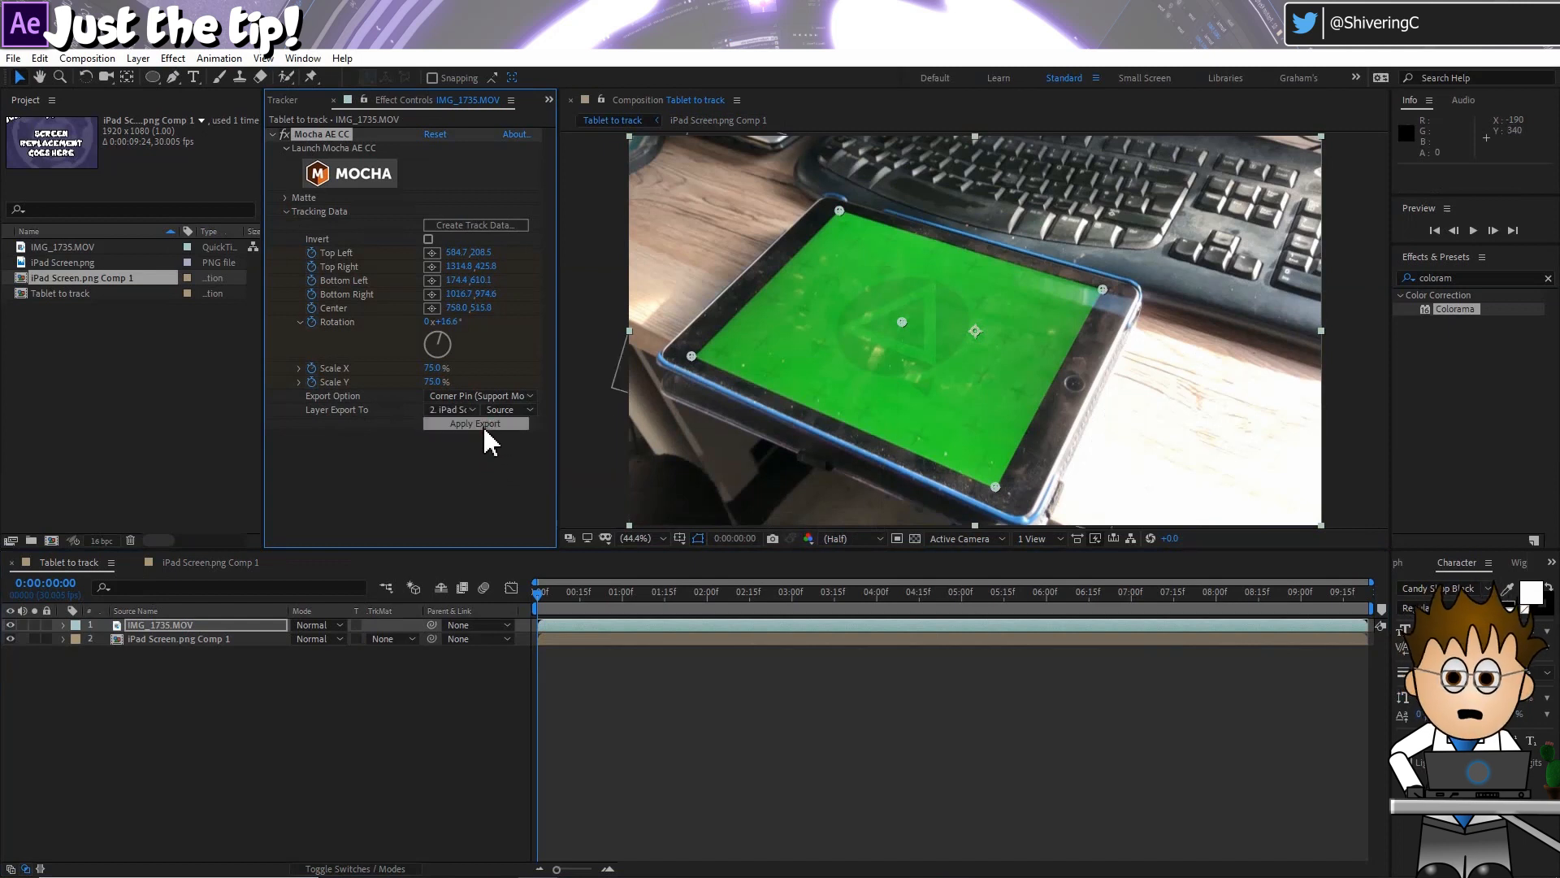
click(487, 426)
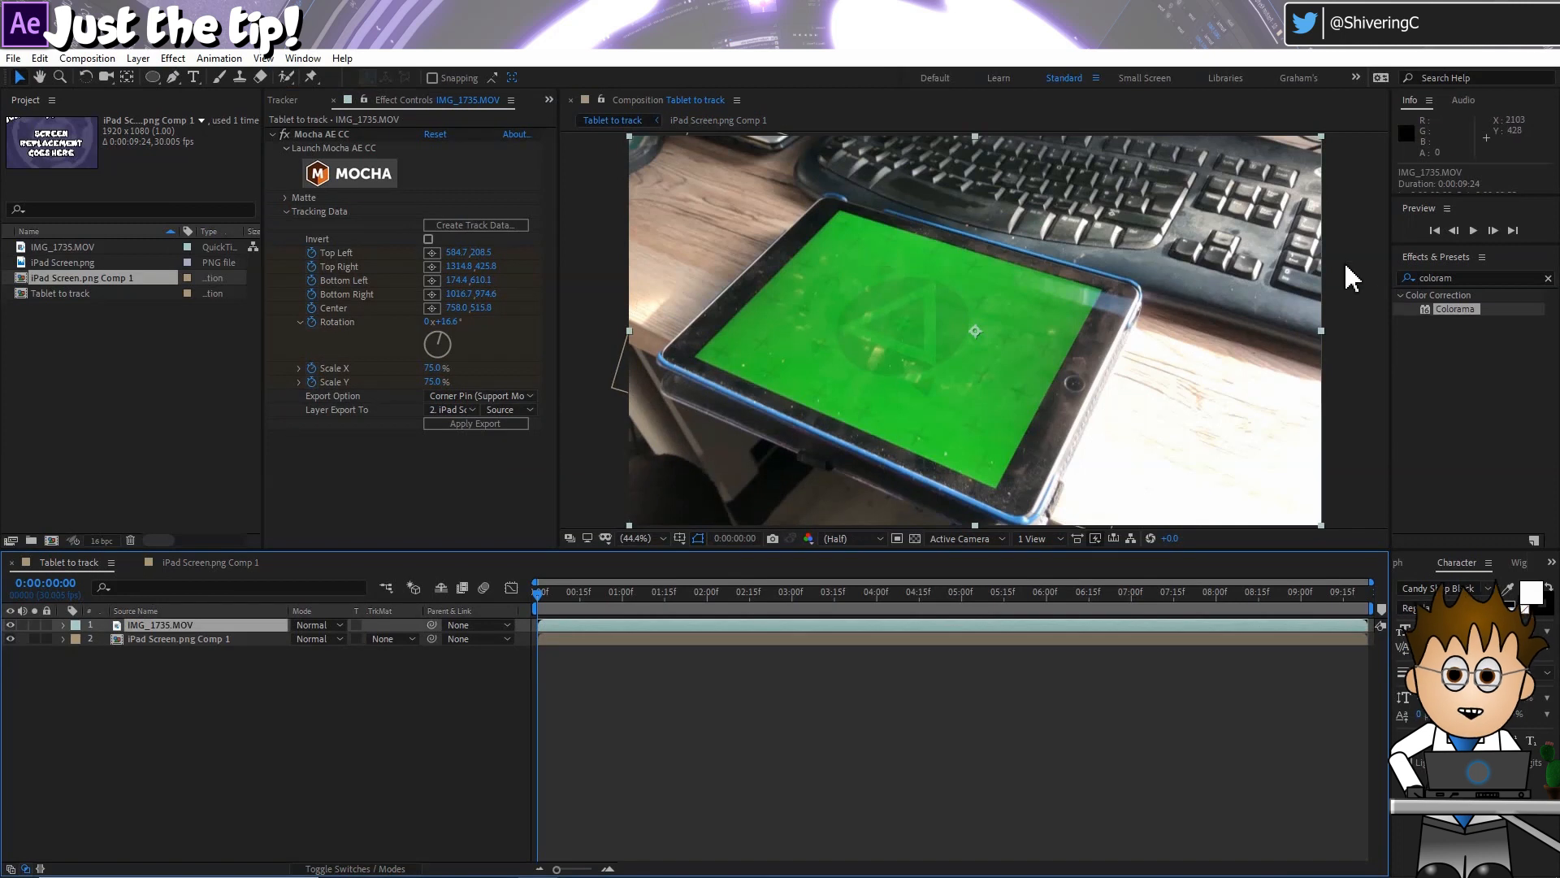
Apply Keylight (1.2) to IMG_1735.MOV, sample the tablet's green as Screen Colour, and preview the composite.
click(173, 57)
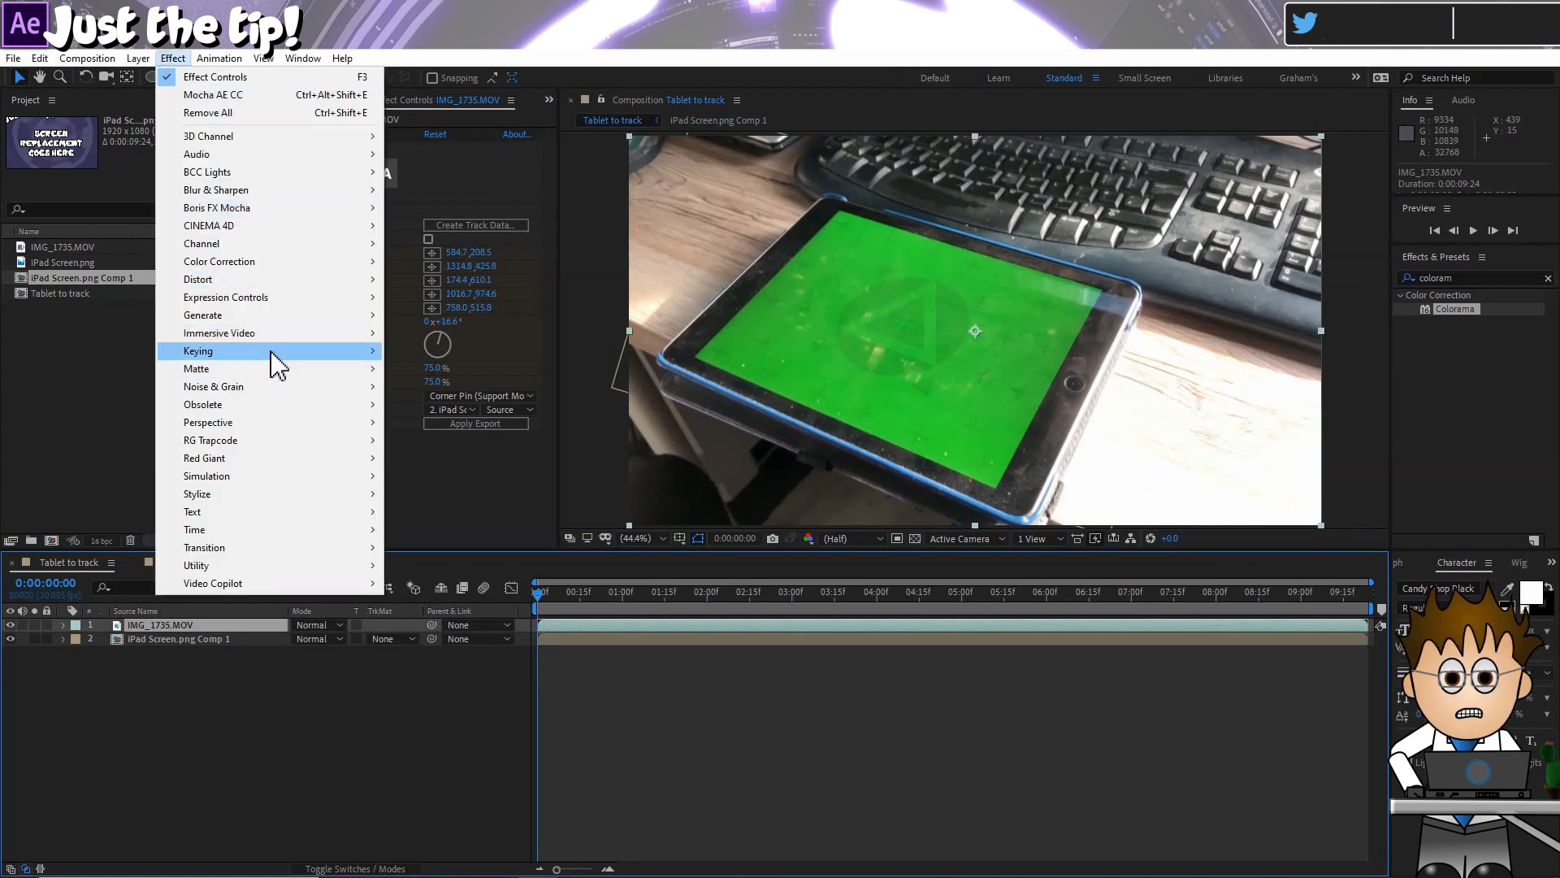
mouse_move(294, 359)
click(471, 488)
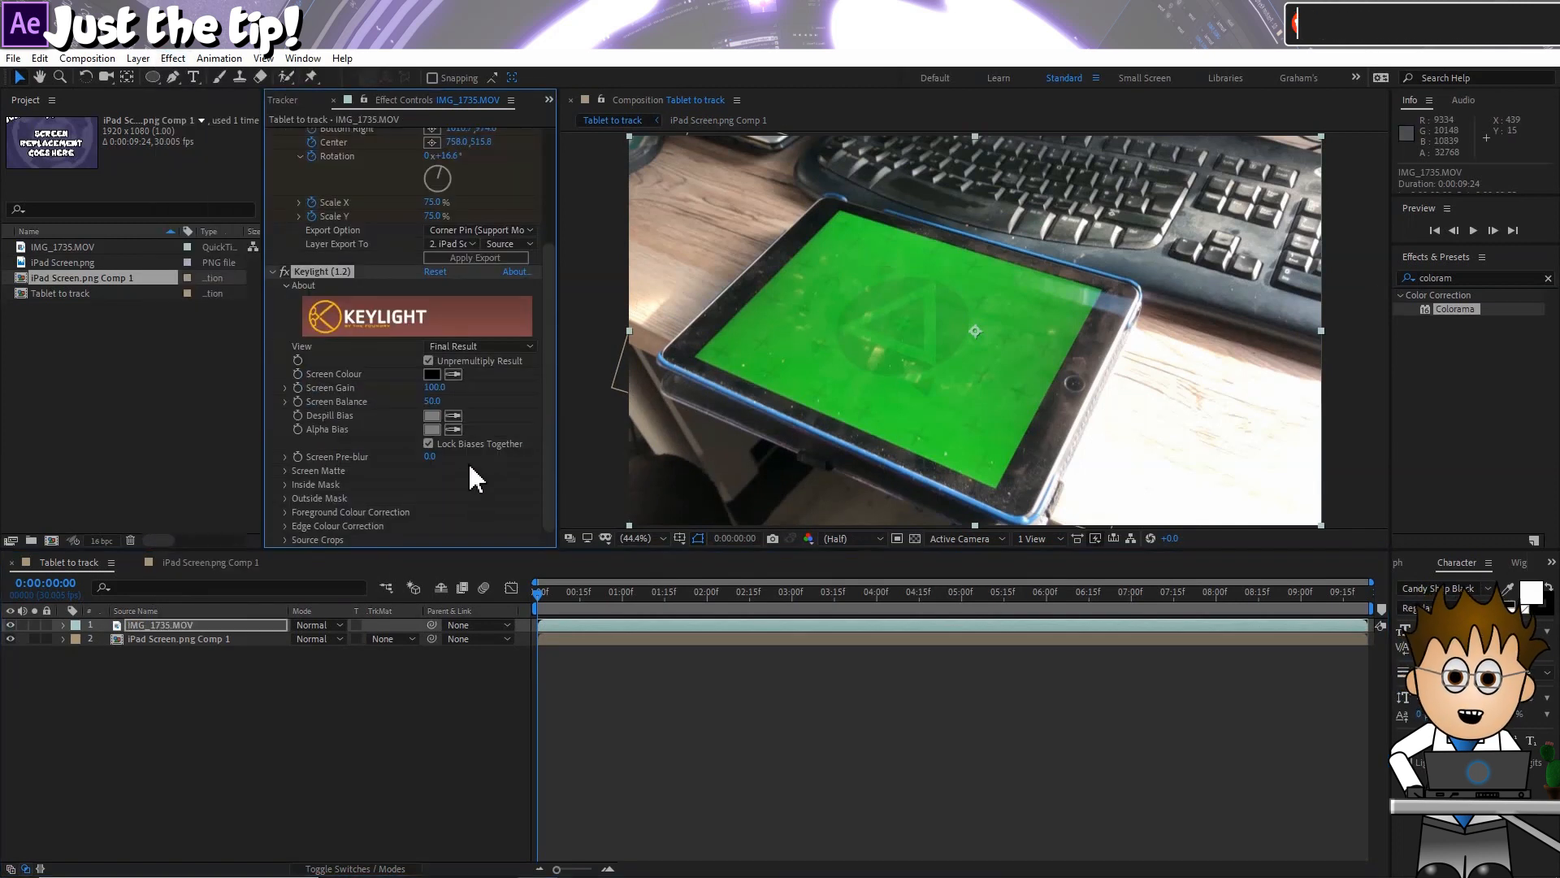
click(452, 374)
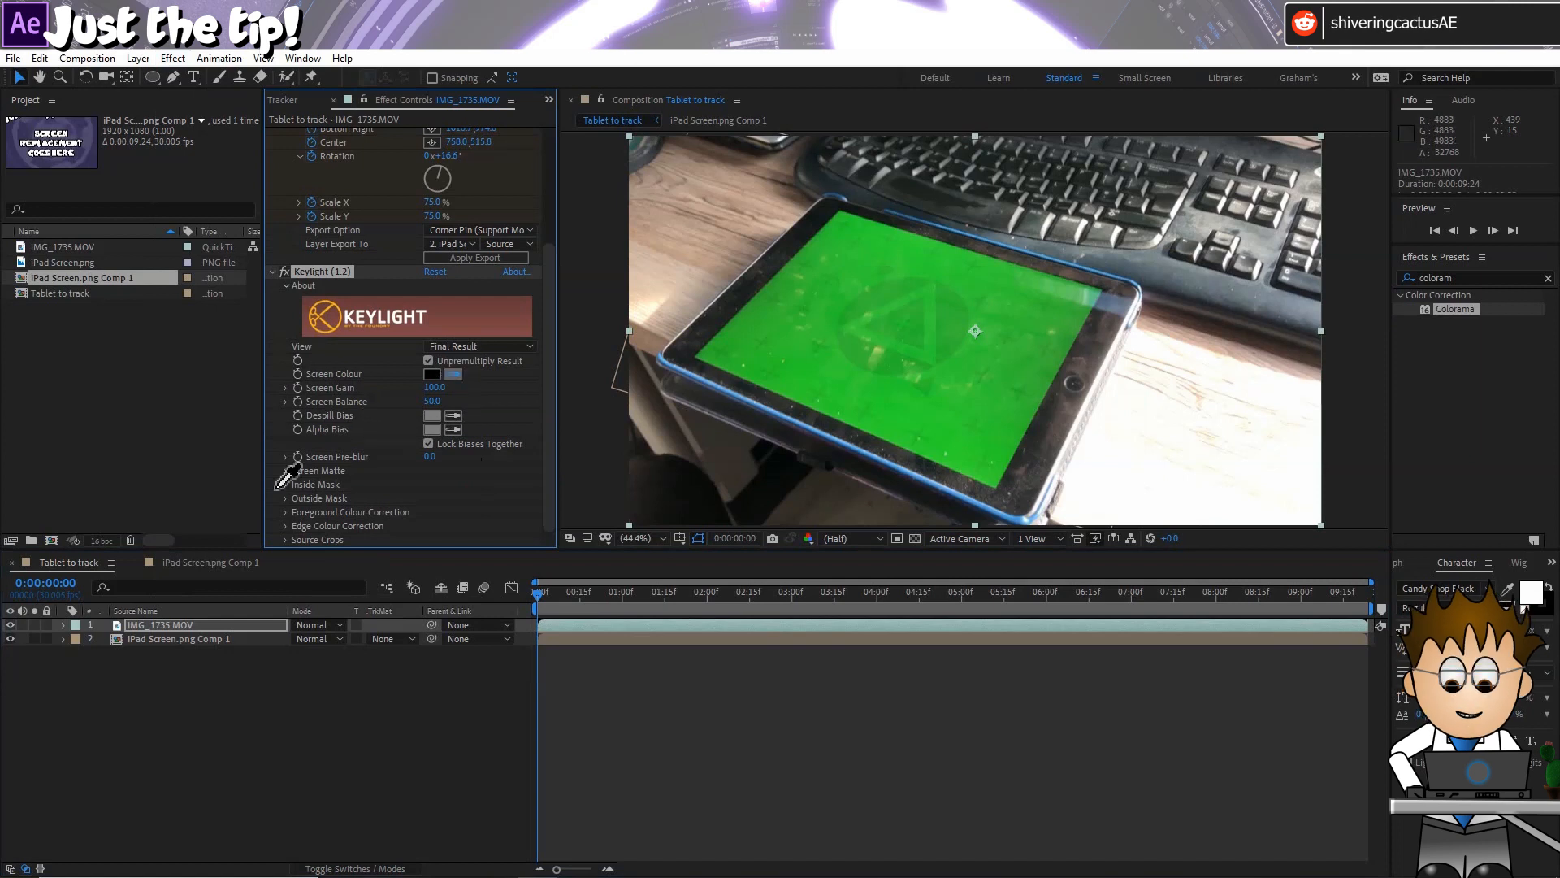
click(852, 349)
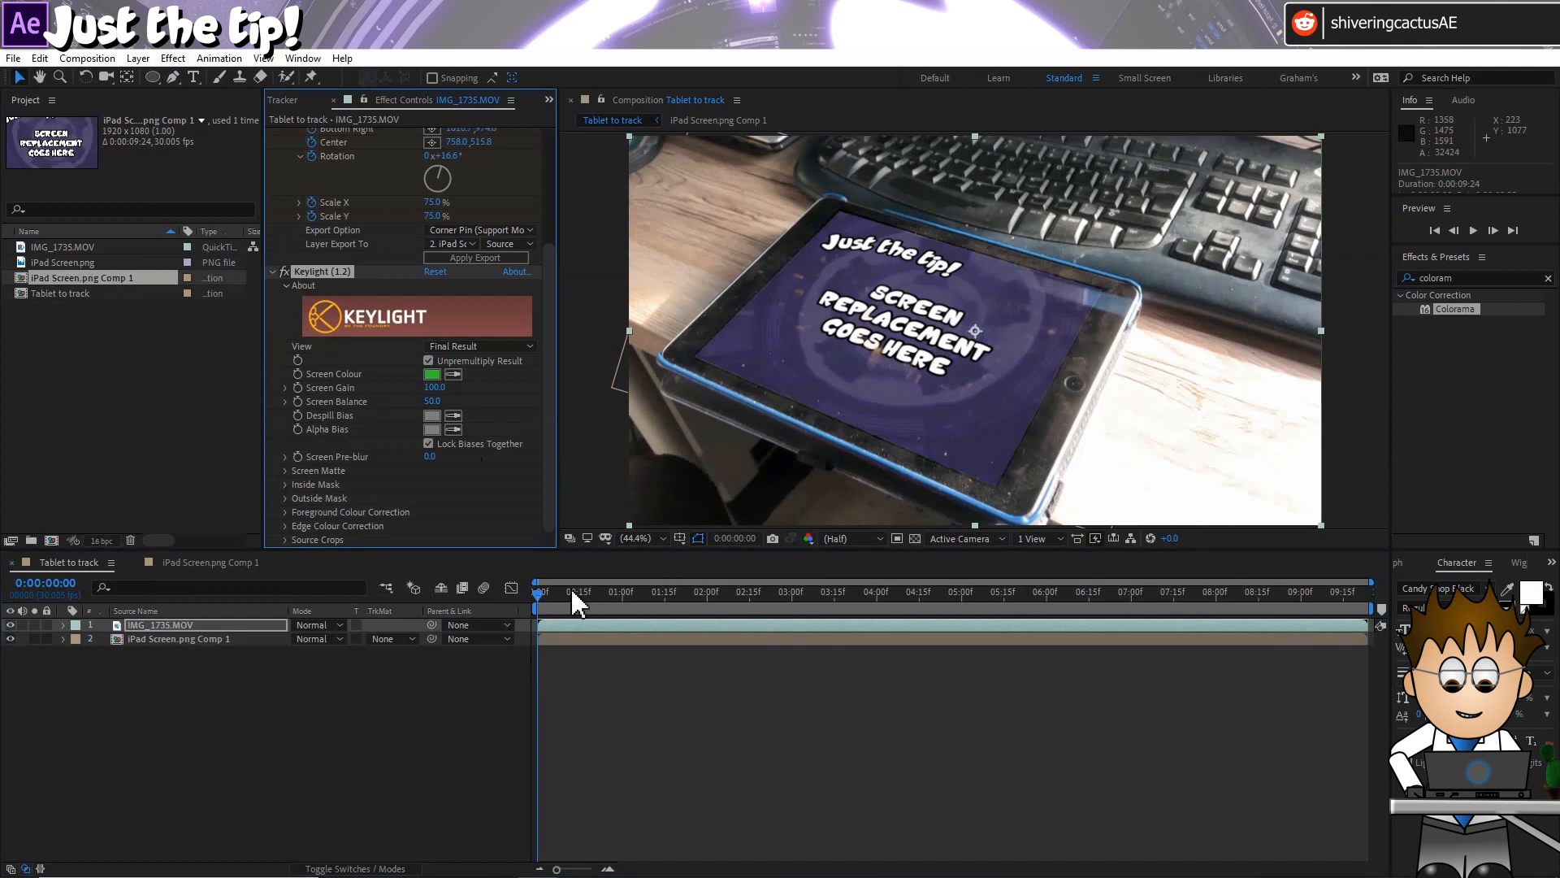
key(space)
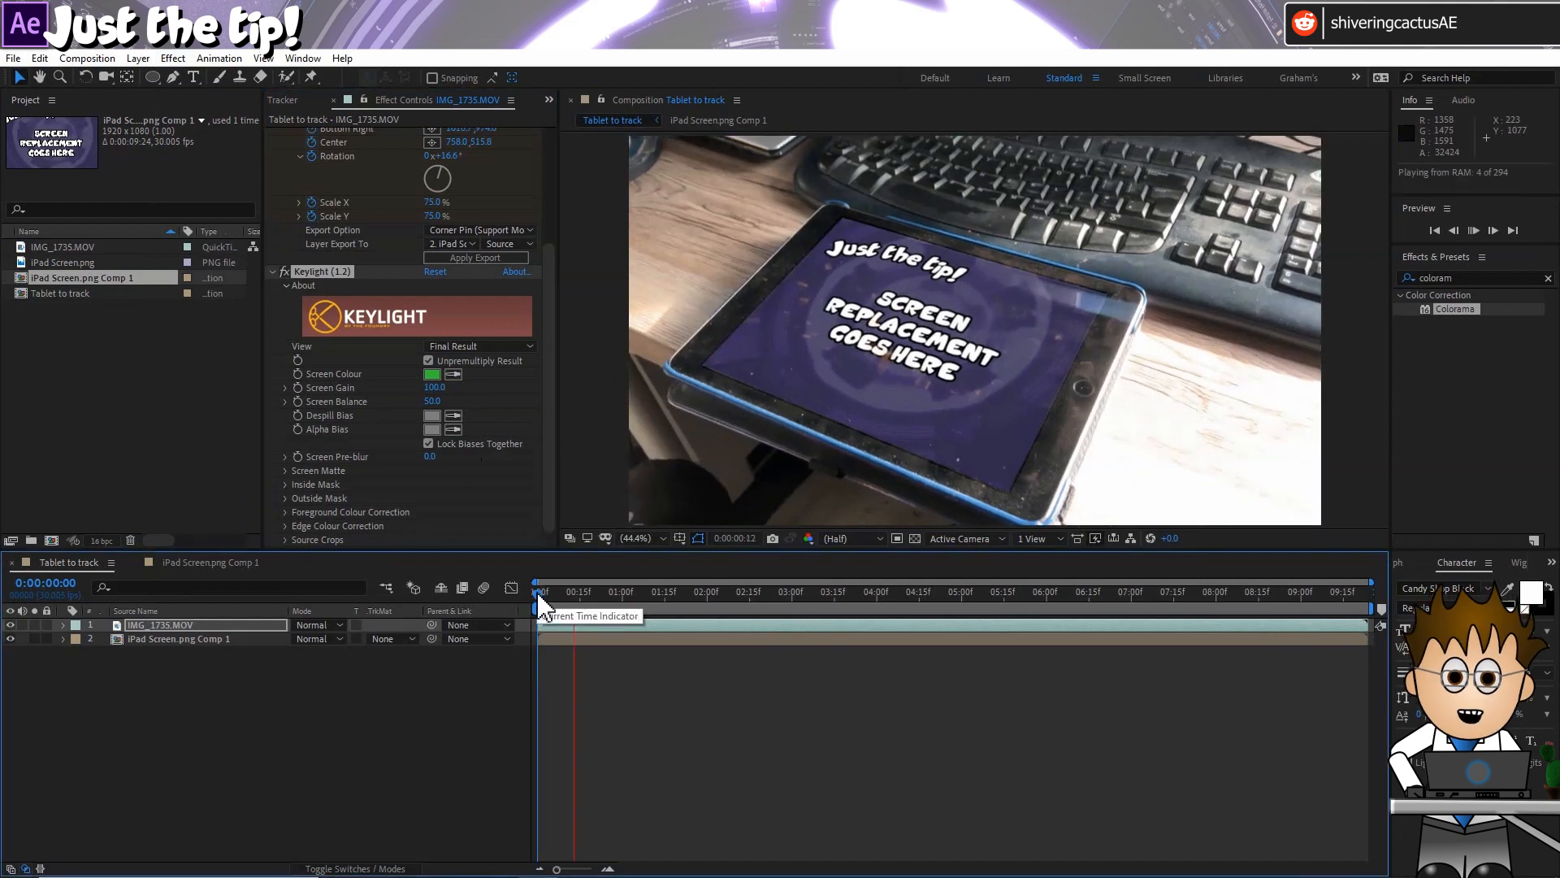